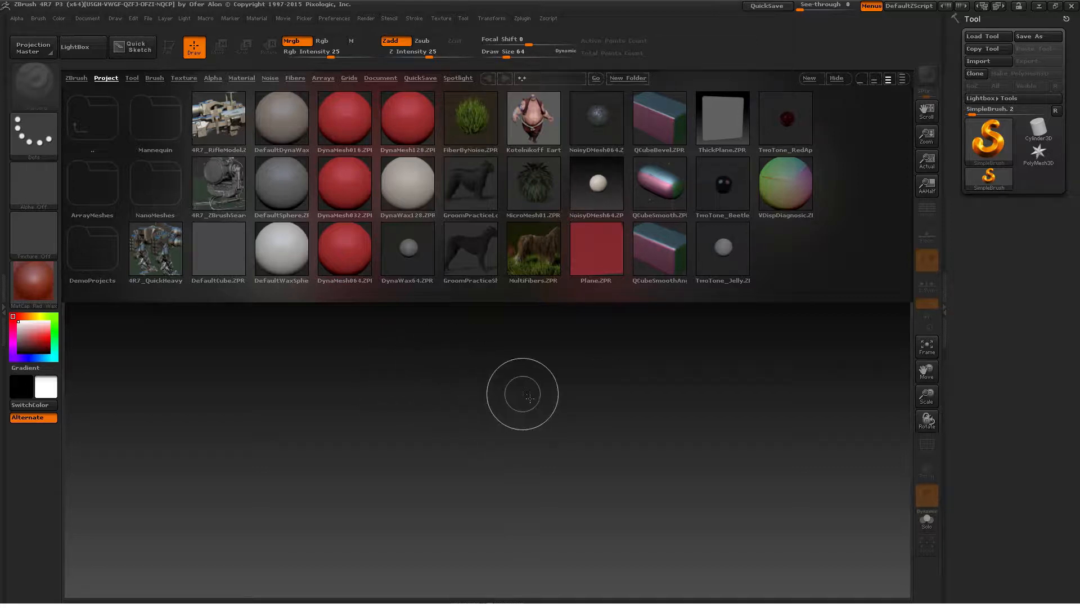
Step: Close LightBox, draw a Sphere3D on the empty canvas and enter Edit mode
left_click(87, 51)
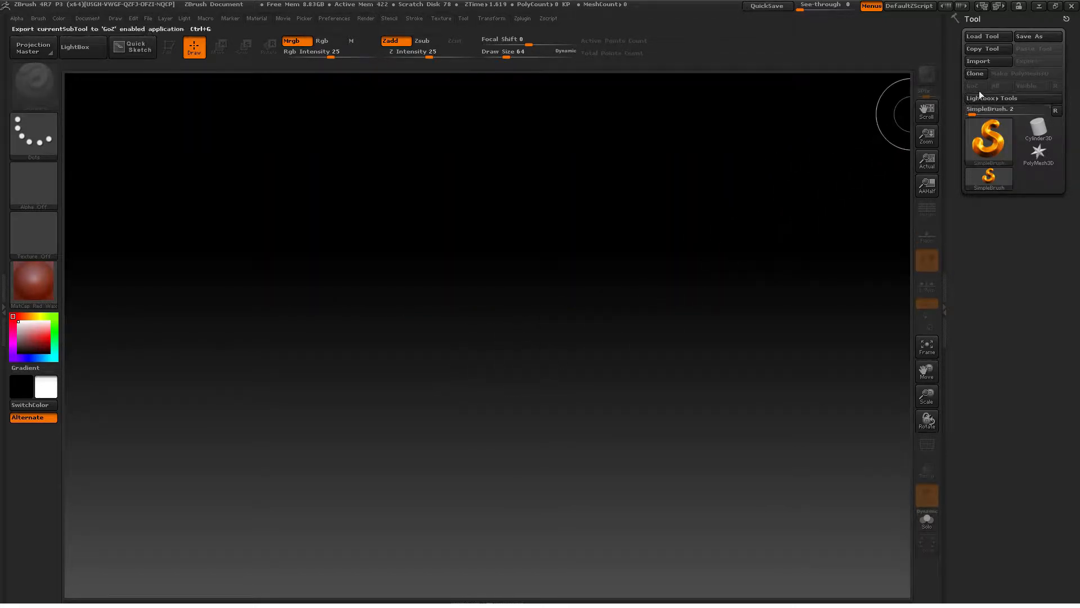
left_click(991, 128)
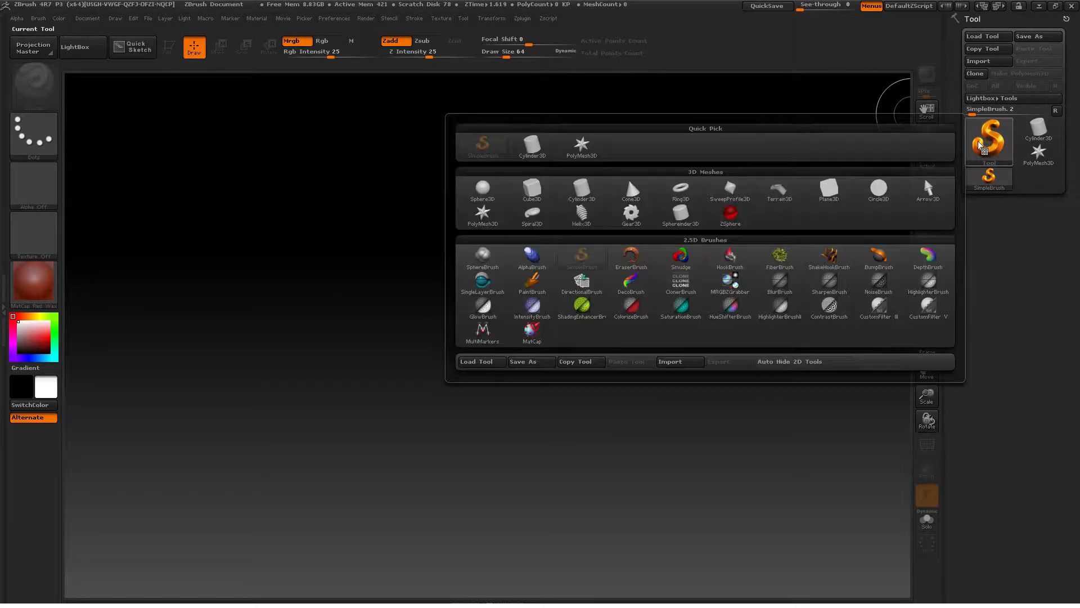
left_click(490, 197)
left_click_drag(492, 290, 507, 530)
left_click(168, 47)
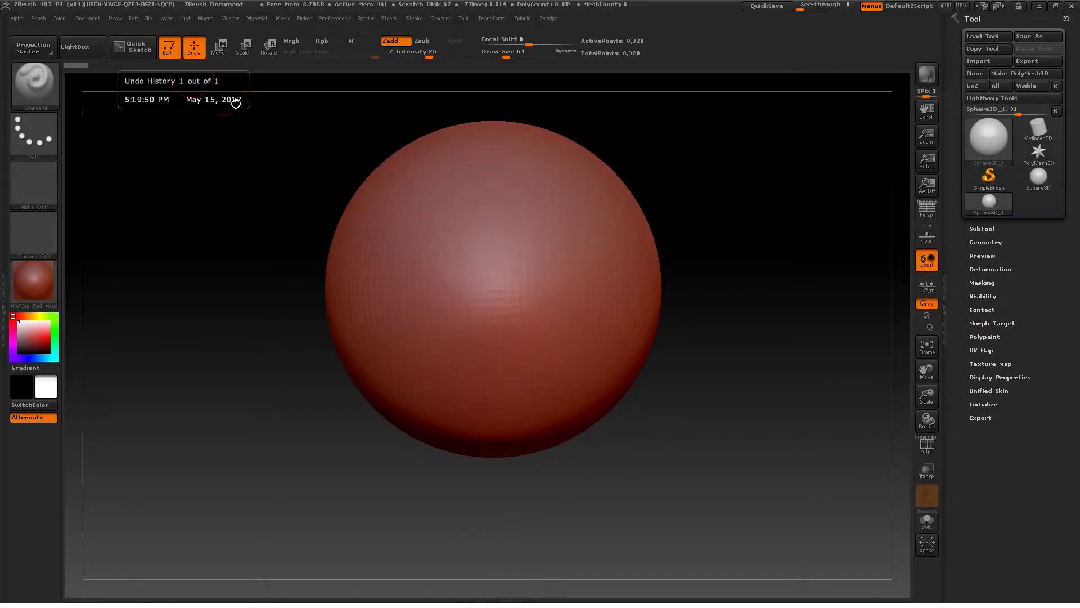
Step: Convert the sphere to a PolyMesh3D and apply the MatCap Gray material
left_click(1020, 73)
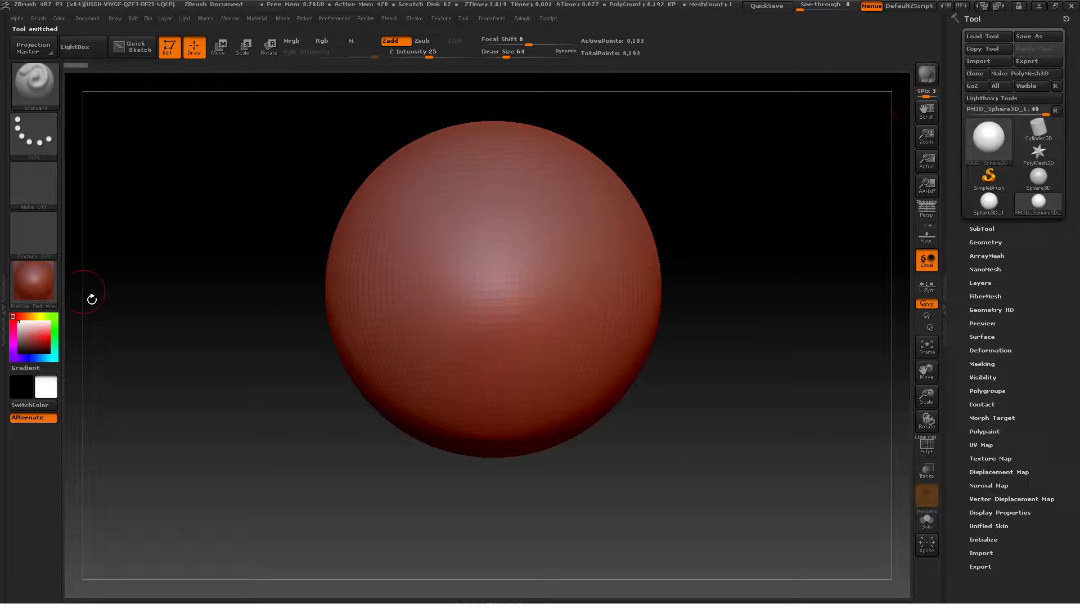
left_click(42, 288)
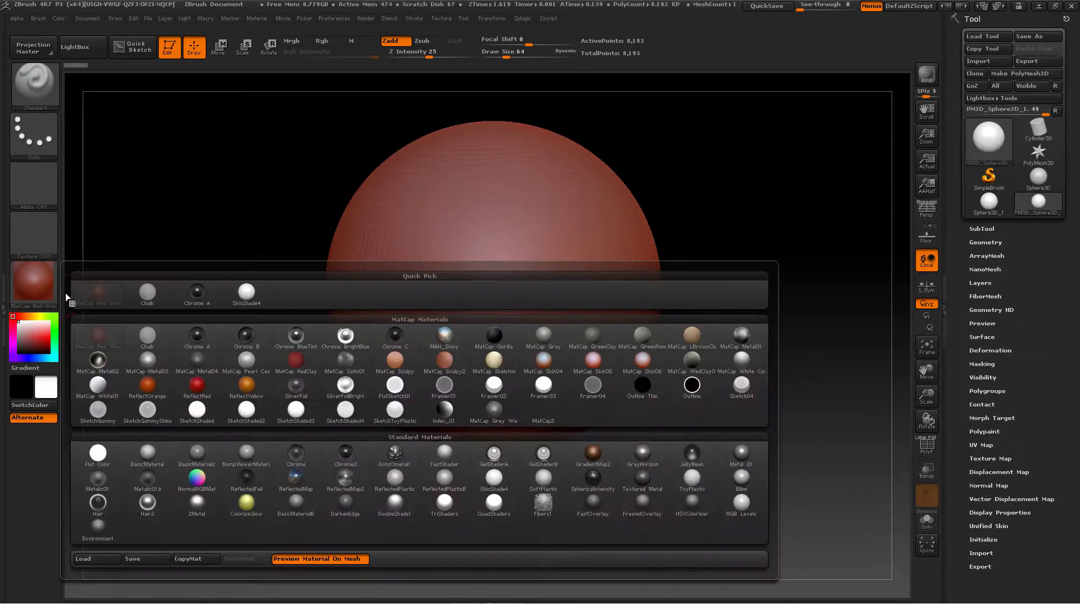
left_click(543, 336)
Step: Toggle the floor grid on and back off
key("shift+p")
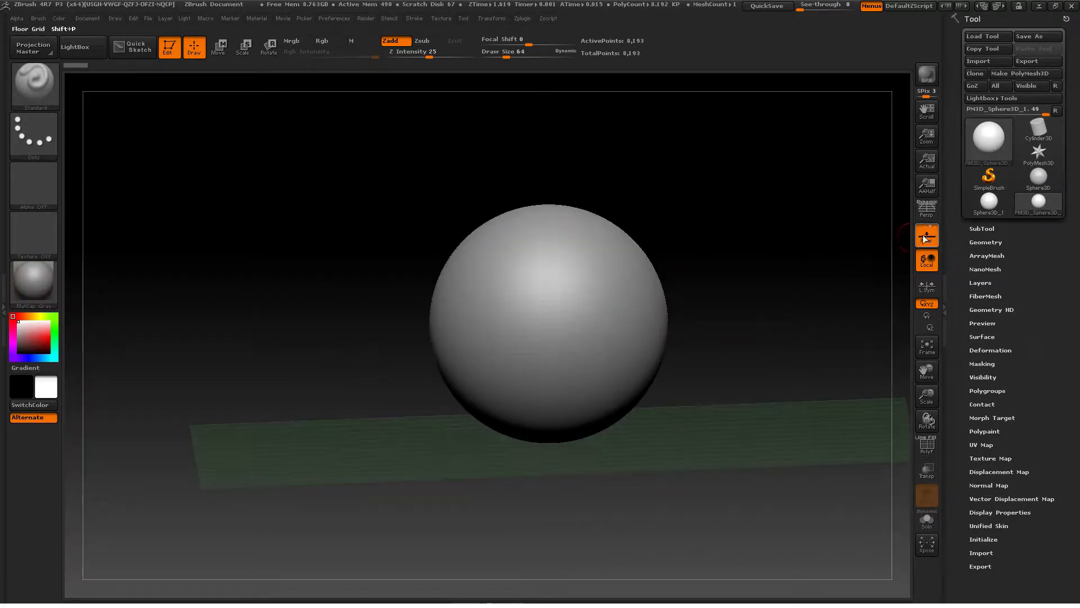
left_click(925, 226)
left_click(934, 227)
Step: Sculpt raised vertical ridges on the sphere using the Standard brush at draw size 181 and Z intensity 31
mouse_move(600, 365)
right_mouse_down()
mouse_move(585, 388)
mouse_move(609, 368)
mouse_move(586, 357)
mouse_move(634, 415)
right_mouse_up()
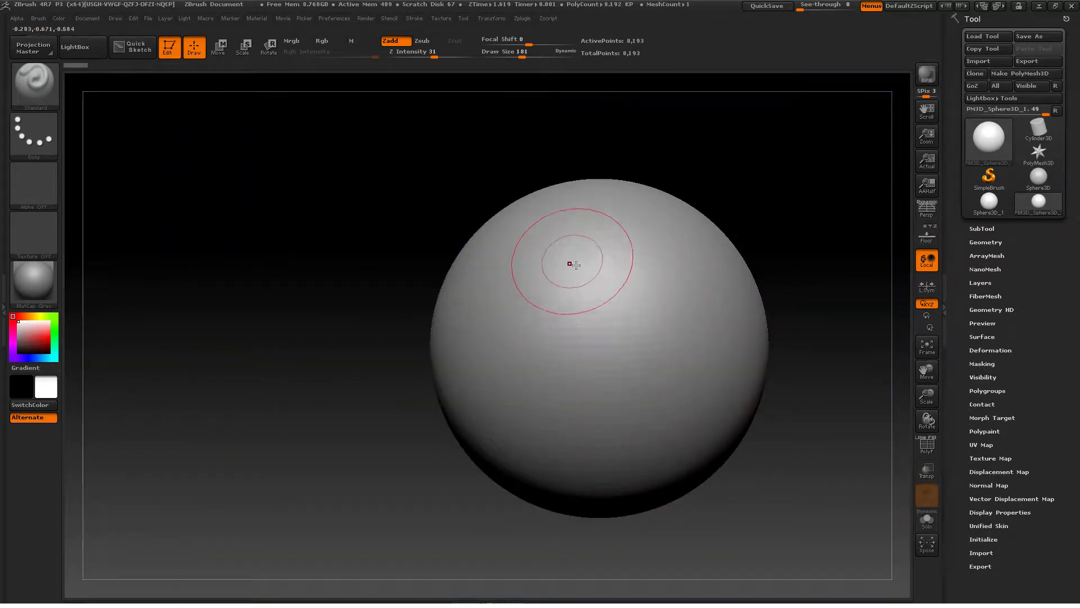
mouse_move(575, 266)
left_mouse_down()
mouse_move(551, 415)
mouse_move(578, 246)
mouse_move(547, 441)
mouse_move(565, 301)
left_mouse_up()
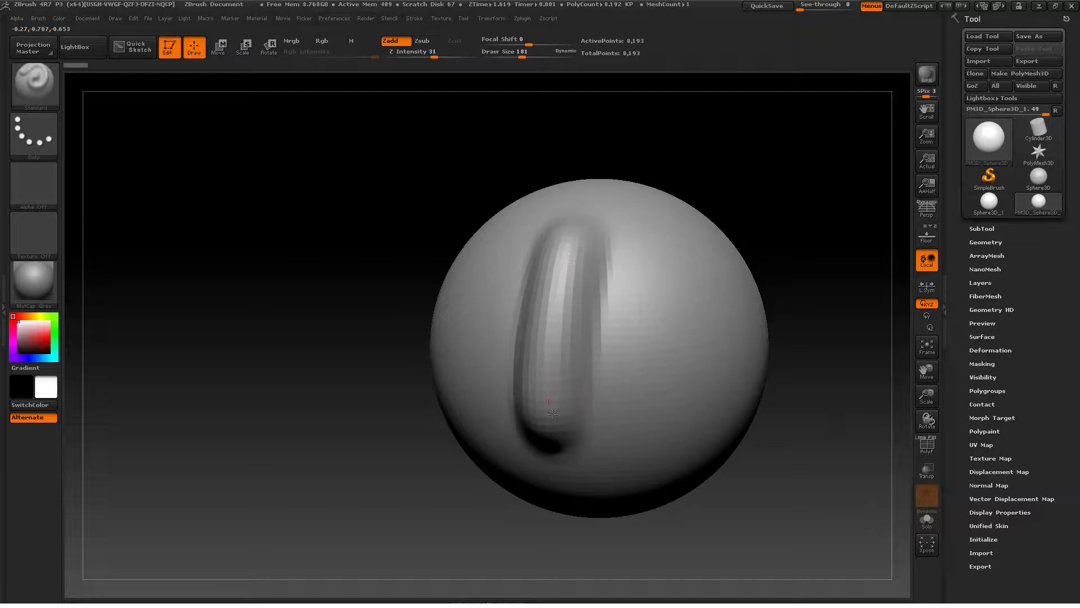
left_click_drag(553, 413, 549, 422)
right_click_drag(550, 410, 548, 343, "alt")
mouse_move(549, 343)
right_mouse_down()
mouse_move(580, 343)
mouse_move(527, 346)
mouse_move(610, 353)
mouse_move(528, 354)
mouse_move(534, 378)
right_mouse_up()
mouse_move(533, 378)
right_mouse_down("alt")
mouse_move(539, 352)
mouse_move(523, 349)
mouse_move(535, 358)
right_mouse_up("alt")
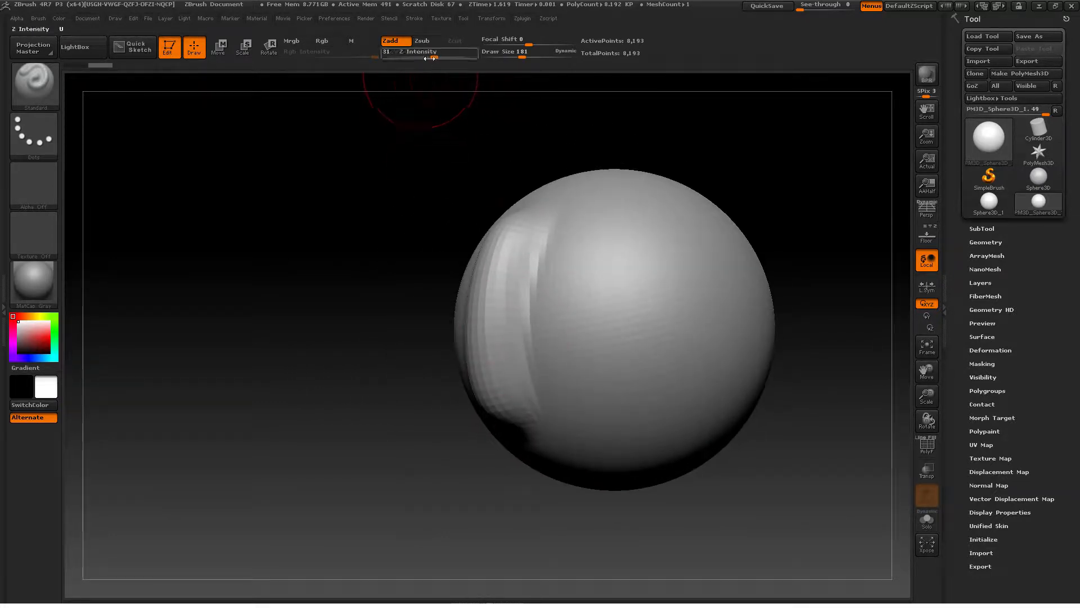
right_click_drag(599, 333, 627, 341)
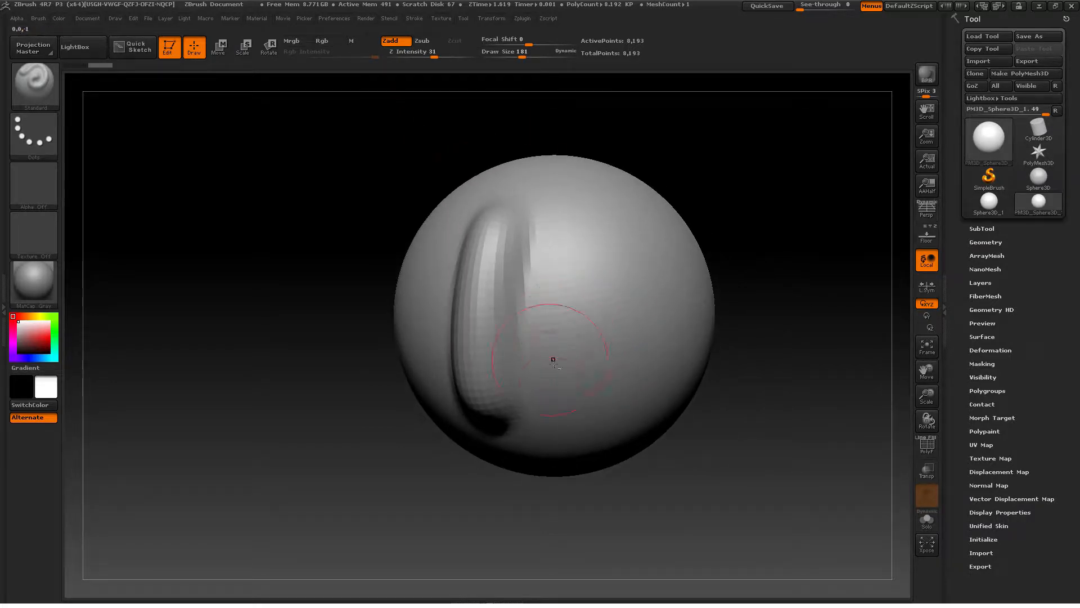
mouse_move(550, 360)
left_mouse_down()
mouse_move(560, 222)
mouse_move(555, 416)
mouse_move(566, 238)
left_mouse_up()
Step: Switch to the Dam_Standard brush at draw size 56 and carve a thin vertical groove beside the raised ridges
mouse_move(559, 271)
right_mouse_down()
mouse_move(531, 306)
mouse_move(552, 354)
mouse_move(540, 373)
right_mouse_up()
key("b")
key("d")
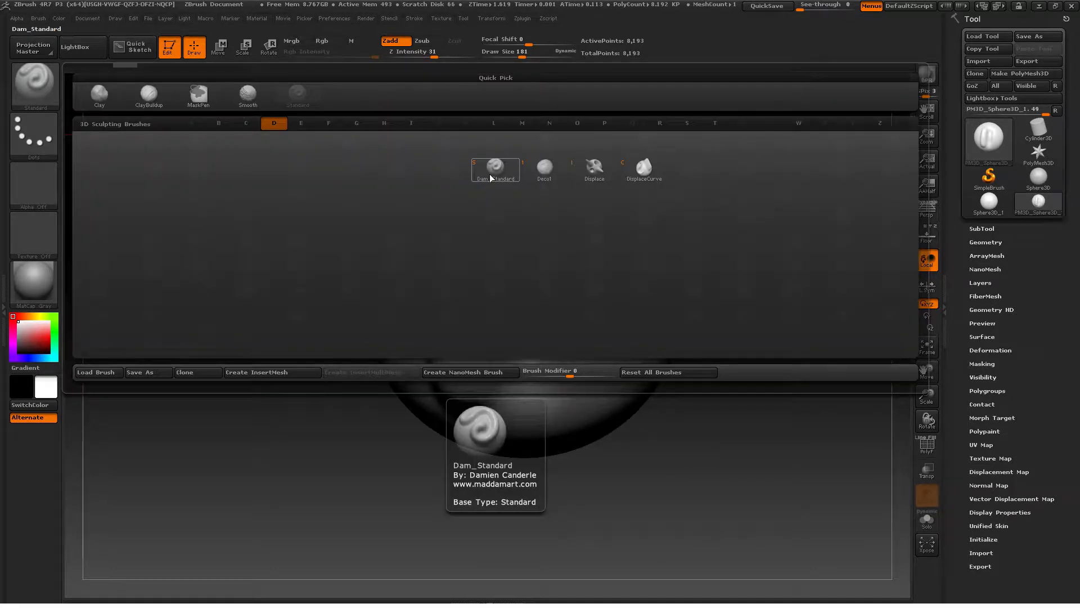
left_click(492, 169)
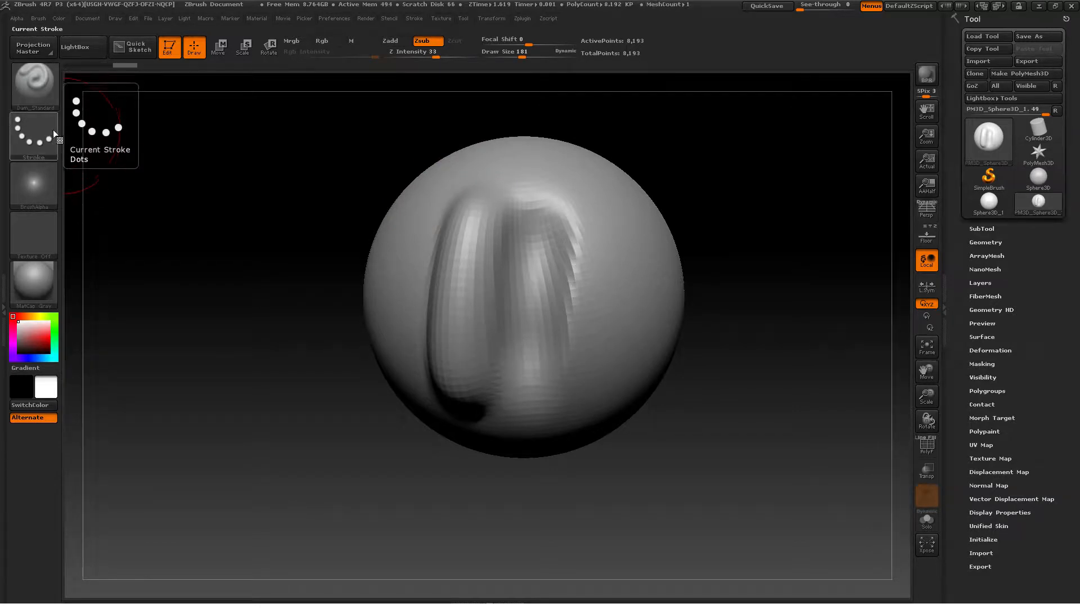
left_click_drag(500, 248, 507, 264)
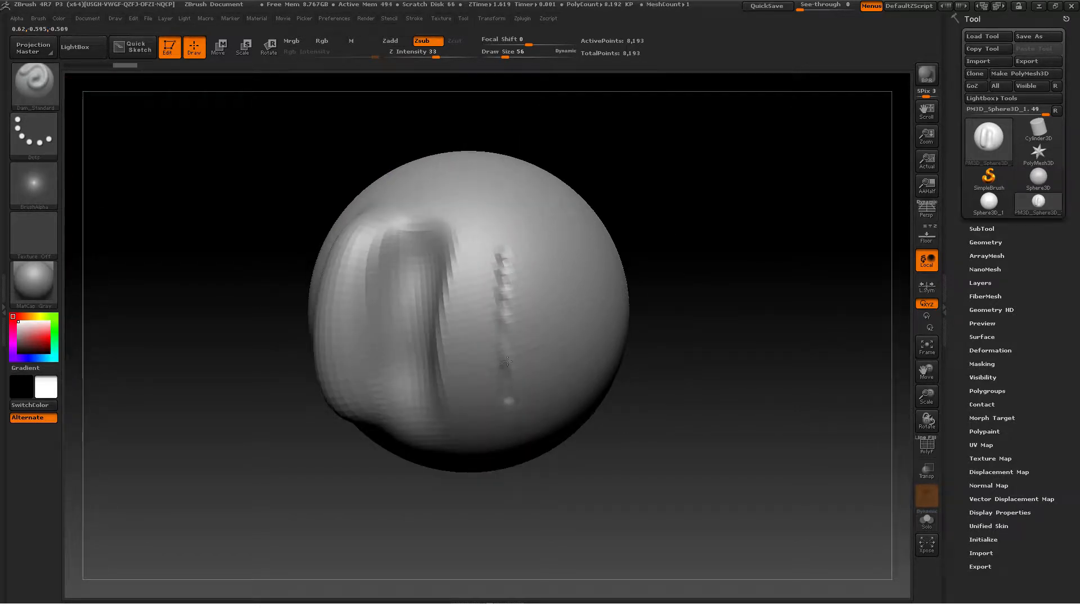
mouse_move(712, 337)
left_mouse_down()
mouse_move(602, 291)
mouse_move(595, 398)
left_mouse_up()
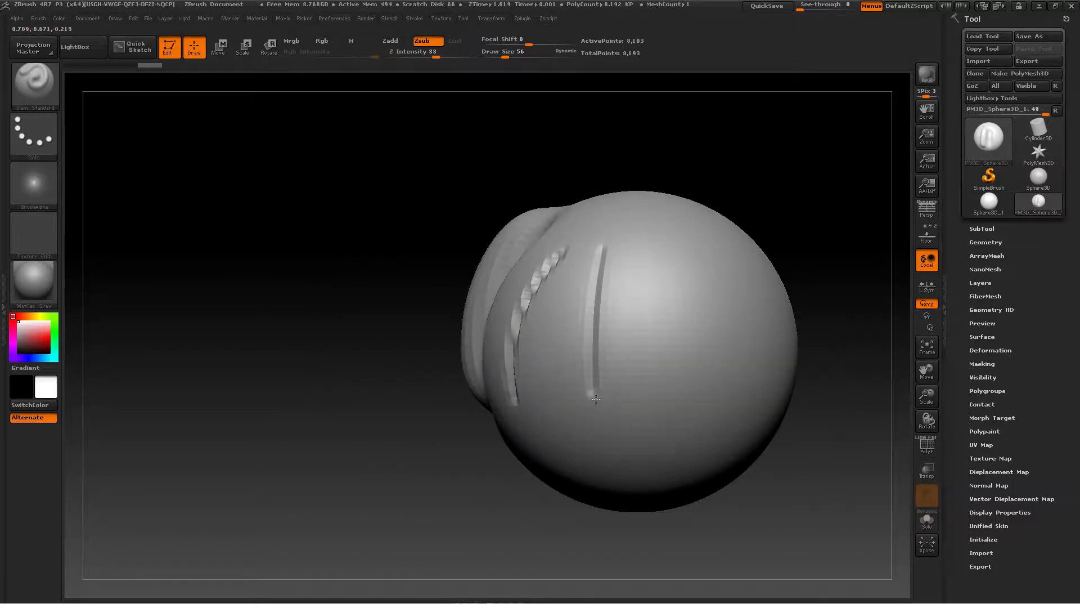
Step: Carve more parallel vertical grooves on the smooth side of the sphere with Dam_Standard at Z intensity 33
left_click_drag(612, 247, 611, 358)
right_click_drag(611, 405, 661, 423)
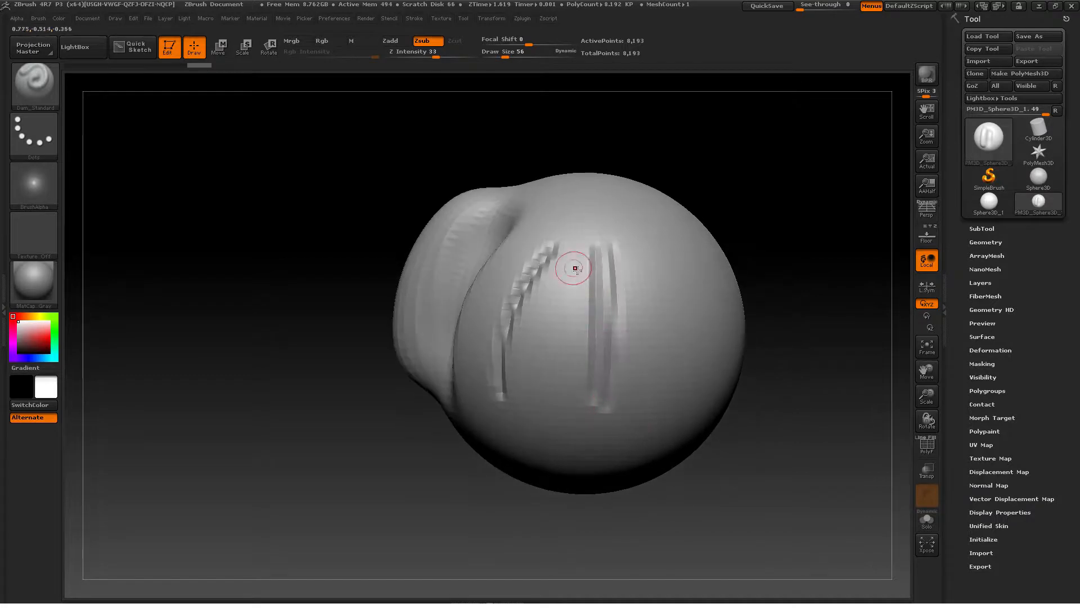
mouse_move(577, 262)
left_mouse_down()
mouse_move(591, 398)
mouse_move(589, 250)
mouse_move(592, 353)
left_mouse_up()
mouse_move(591, 355)
right_mouse_down()
mouse_move(534, 357)
mouse_move(584, 359)
right_mouse_up()
right_click(584, 358)
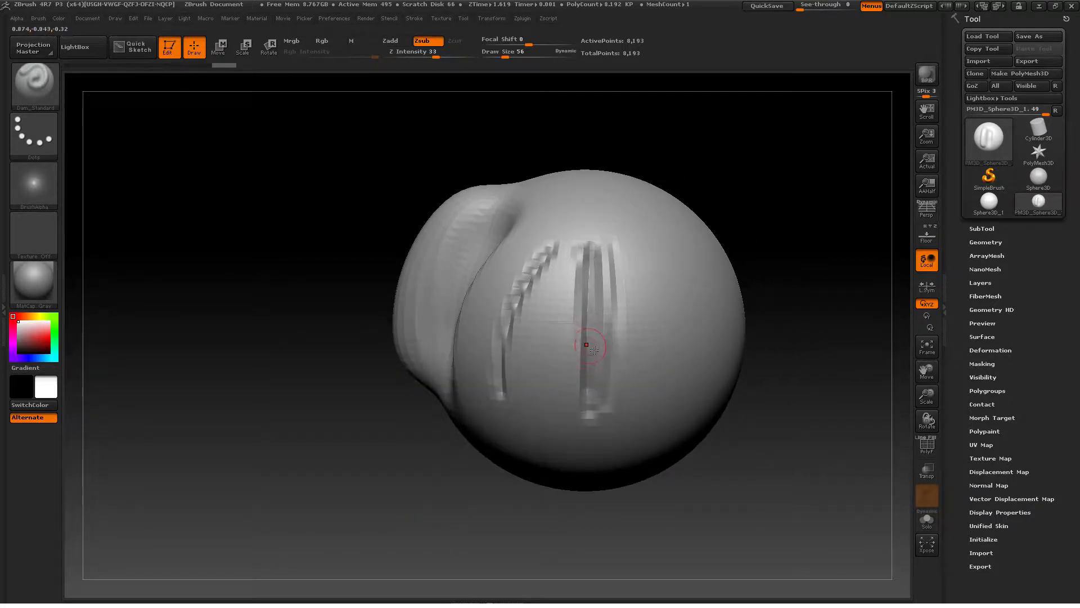
Step: Set Dam_Standard to Z intensity 48 and draw size 118 and cut deeper, wider grooves next to the thin ones
key("u")
left_click_drag(596, 349, 605, 349)
right_click_drag(605, 350, 631, 329)
mouse_move(661, 255)
left_mouse_down()
mouse_move(656, 366)
mouse_move(667, 296)
mouse_move(668, 313)
mouse_move(702, 333)
left_mouse_up()
key("s")
mouse_move(704, 333)
right_mouse_down()
mouse_move(632, 343)
mouse_move(646, 278)
right_mouse_up()
mouse_move(644, 239)
left_mouse_down()
mouse_move(641, 409)
mouse_move(657, 209)
mouse_move(678, 216)
left_mouse_up()
mouse_move(678, 216)
right_mouse_down()
mouse_move(609, 226)
mouse_move(651, 264)
right_mouse_up()
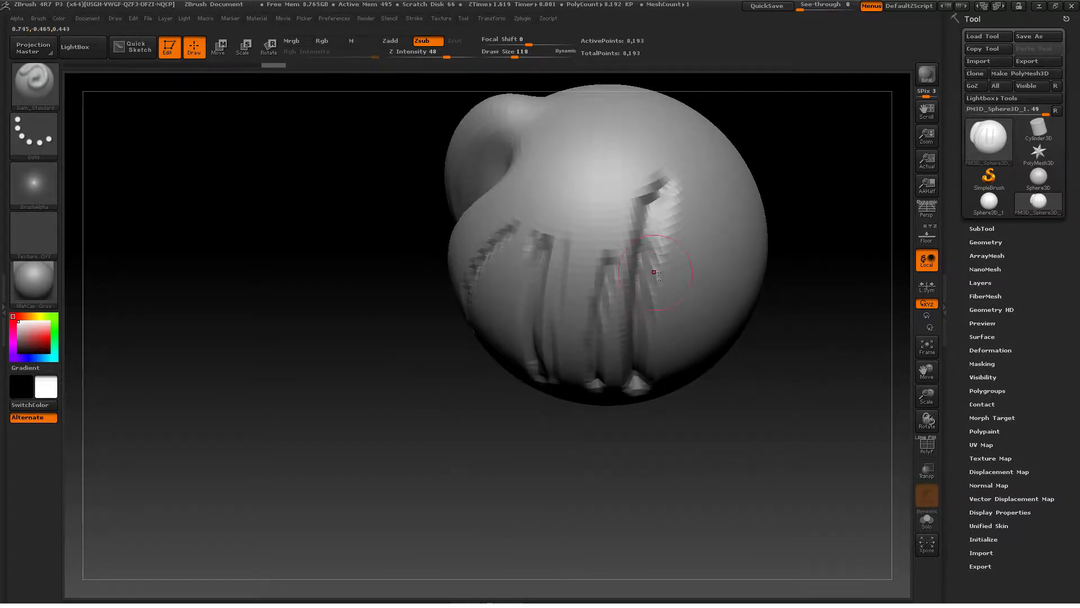
Step: Carve a curled stroke at the upper end of the deep groove and another long vertical groove between the existing ones
mouse_move(647, 213)
left_mouse_down()
mouse_move(606, 171)
mouse_move(682, 170)
left_mouse_up()
right_click_drag(677, 253, 659, 226)
right_click_drag(594, 288, 579, 280)
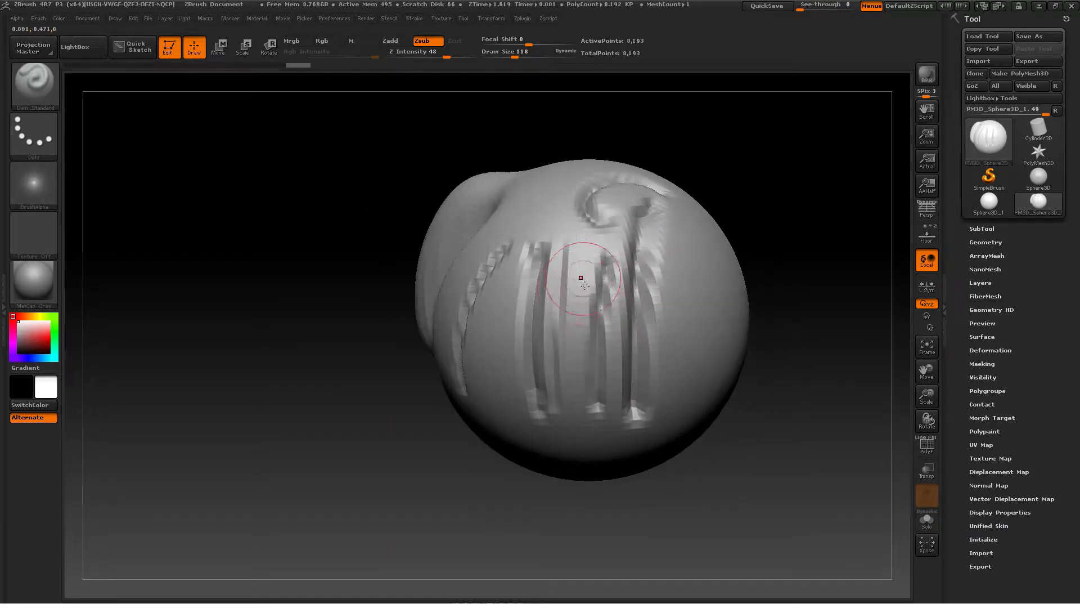
mouse_move(569, 285)
left_mouse_down()
mouse_move(565, 416)
mouse_move(594, 256)
mouse_move(573, 394)
left_mouse_up()
Step: Choose the ClayBuildup brush from the sculpting brushes
key("b")
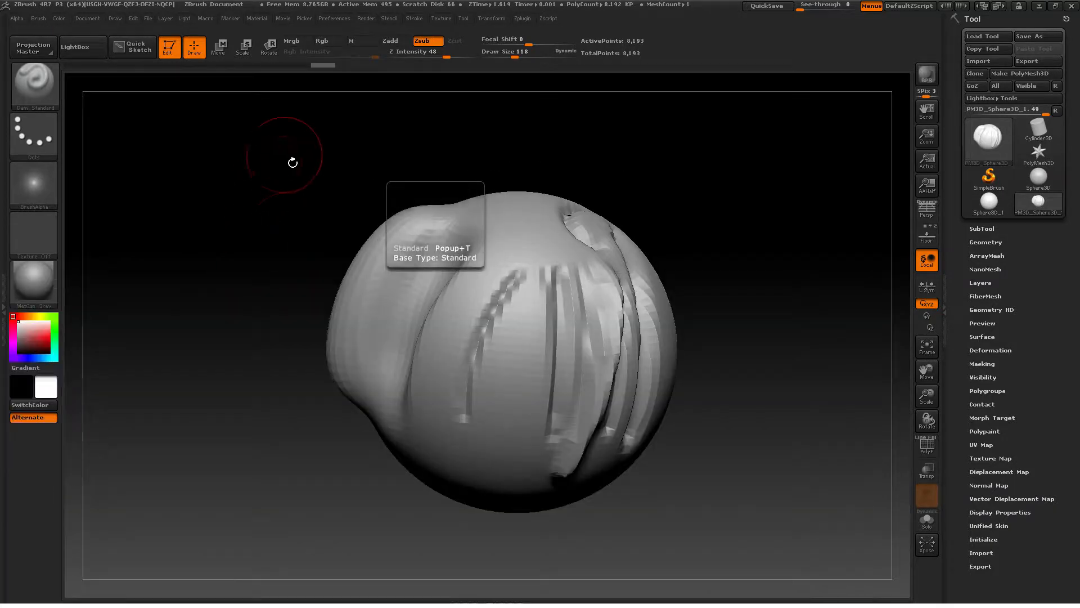
key("b")
key("c")
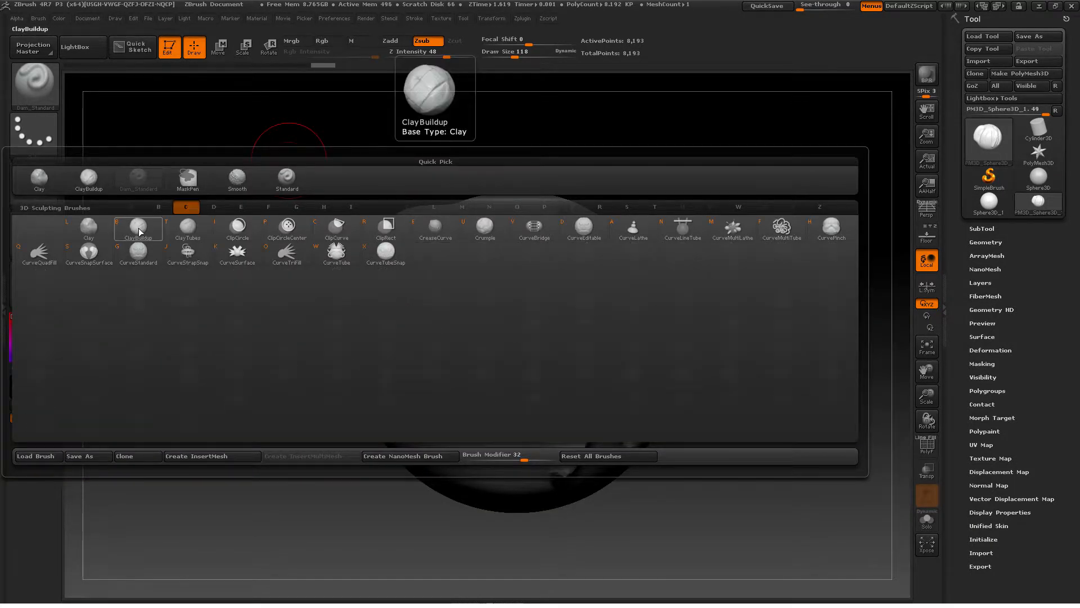
left_click(139, 231)
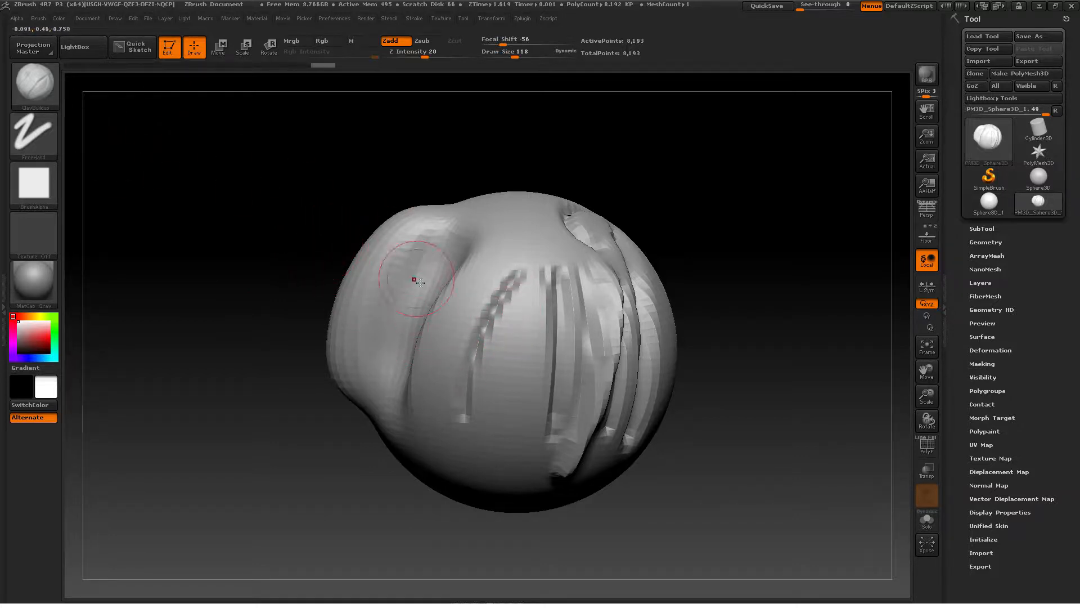
Step: Look up ClayBuildup in the brush library and examine its stroke type and alpha
key("b")
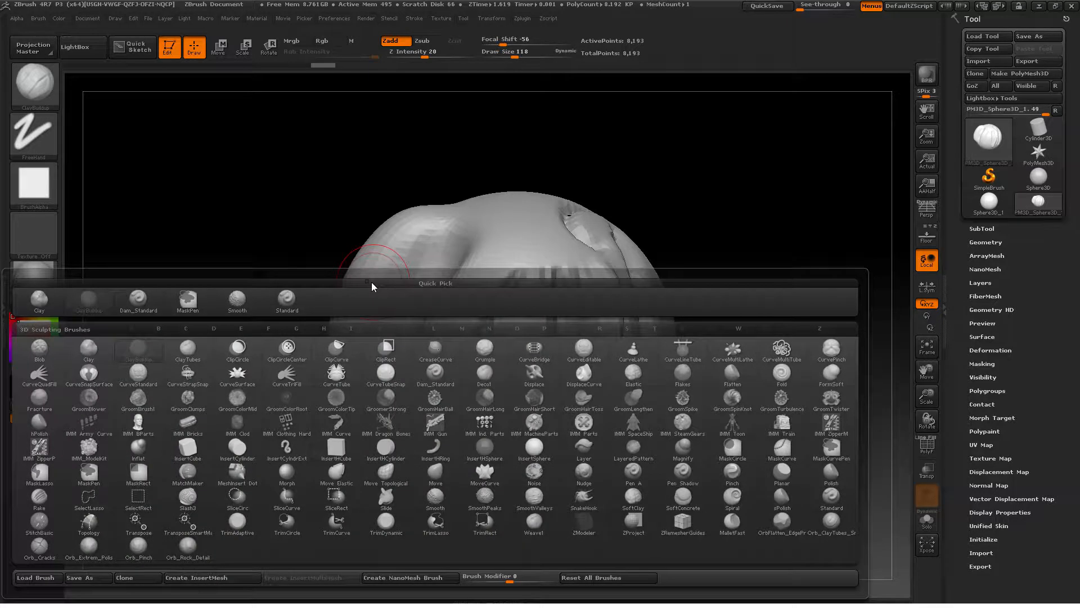
key("c")
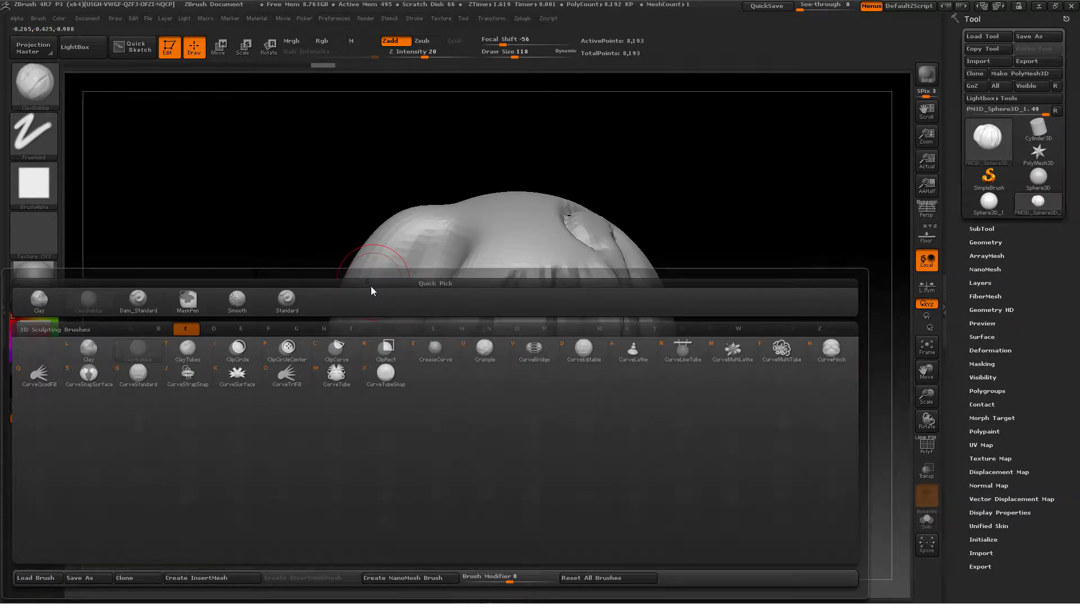
key("Escape")
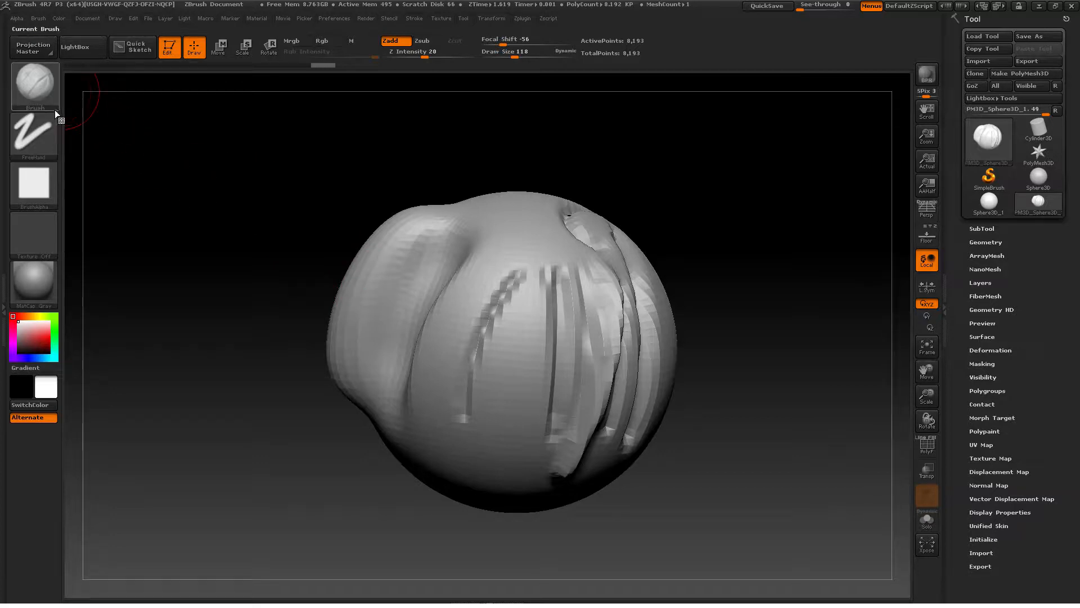
left_click(37, 135)
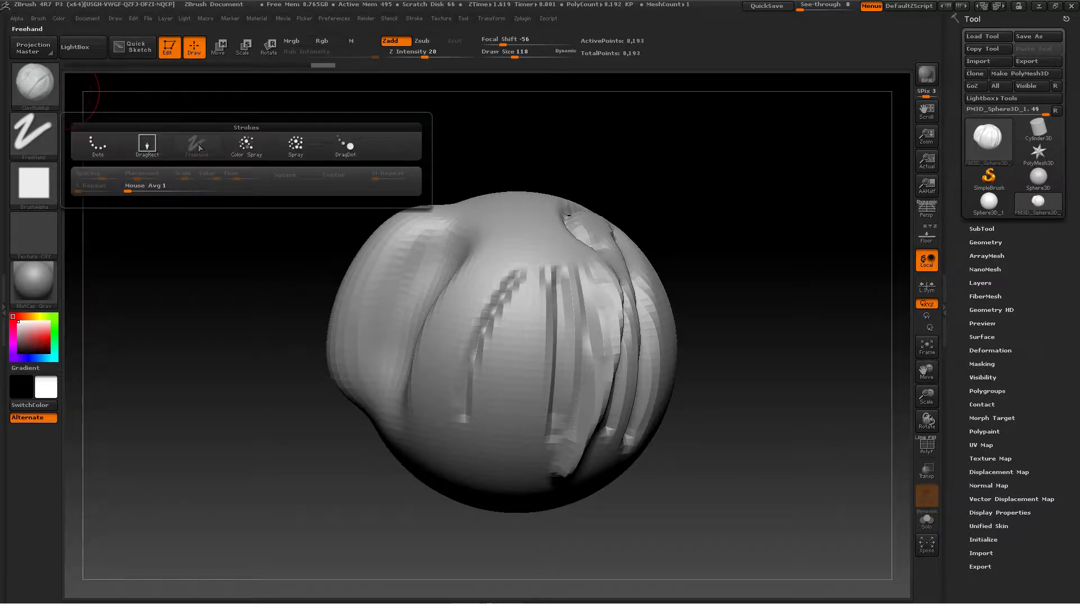
mouse_move(34, 188)
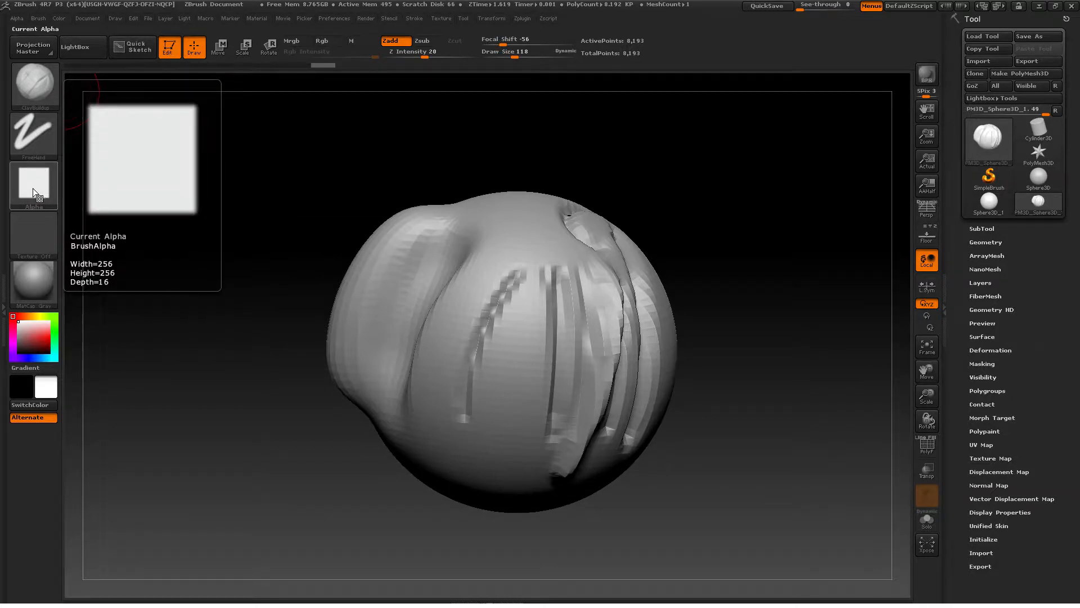
Step: Lay a soft ClayBuildup stroke among the grooves at Z intensity 20 and draw size 118
right_click_drag(504, 382, 505, 278)
left_click_drag(511, 264, 506, 296)
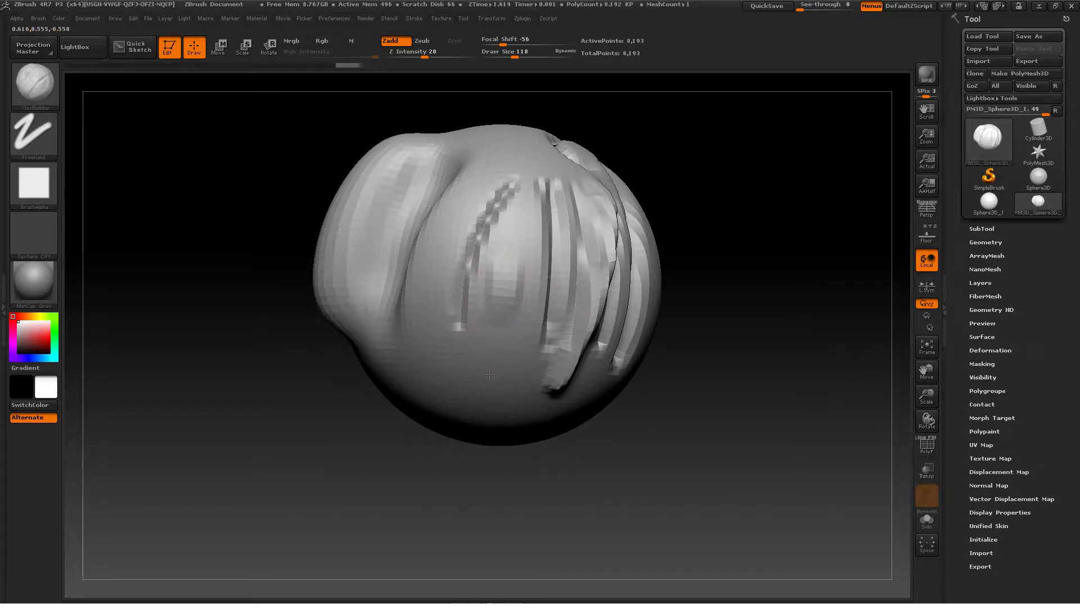
mouse_move(492, 374)
right_mouse_down("alt")
mouse_move(491, 332)
mouse_move(461, 360)
mouse_move(421, 336)
mouse_move(470, 308)
right_mouse_up("alt")
Step: Raise ClayBuildup's Z intensity to 56 and build up strokes of clay across the lower part of the sphere
key("u")
left_click_drag(466, 305, 489, 309)
right_click_drag(464, 327, 461, 337, "alt")
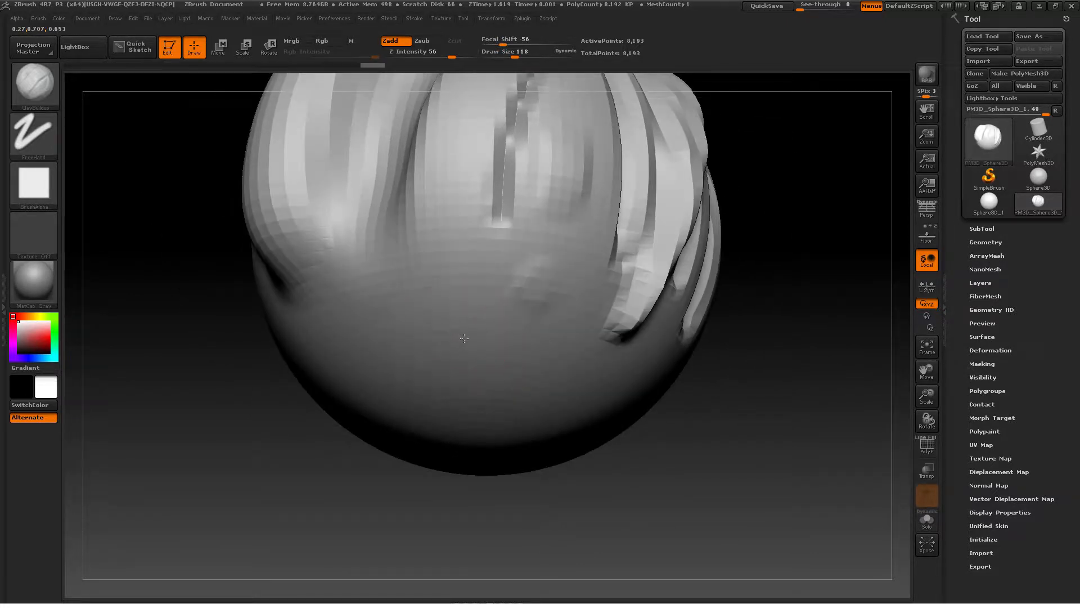
left_click_drag(457, 340, 524, 351)
right_click_drag(514, 384, 499, 378)
left_click_drag(497, 383, 581, 373)
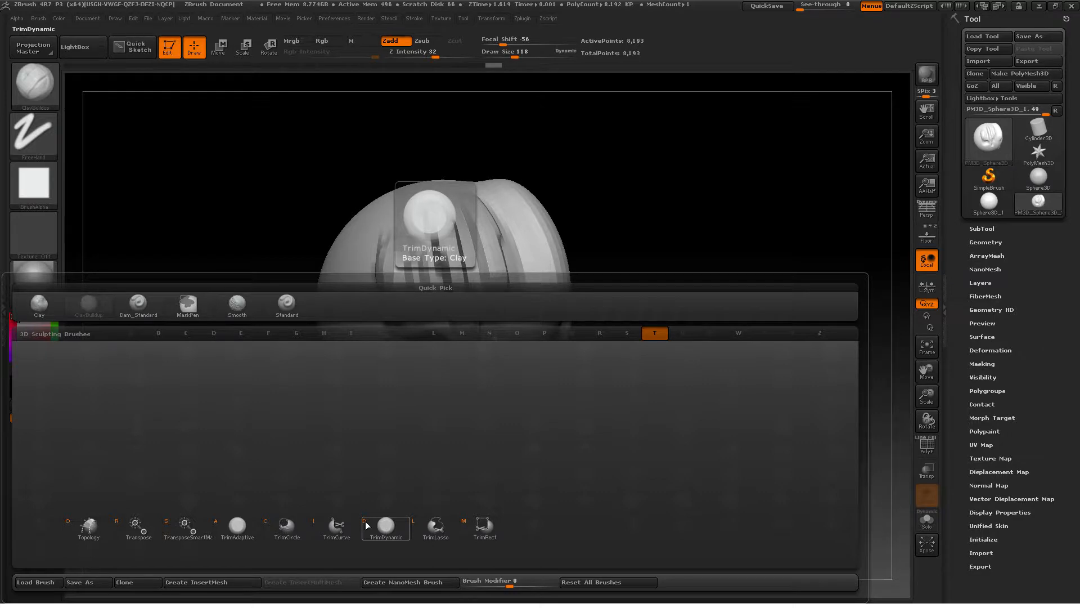
Step: Switch to the TrimDynamic brush at draw size 214 and flatten a round area on the smooth side of the sphere
left_click(386, 526)
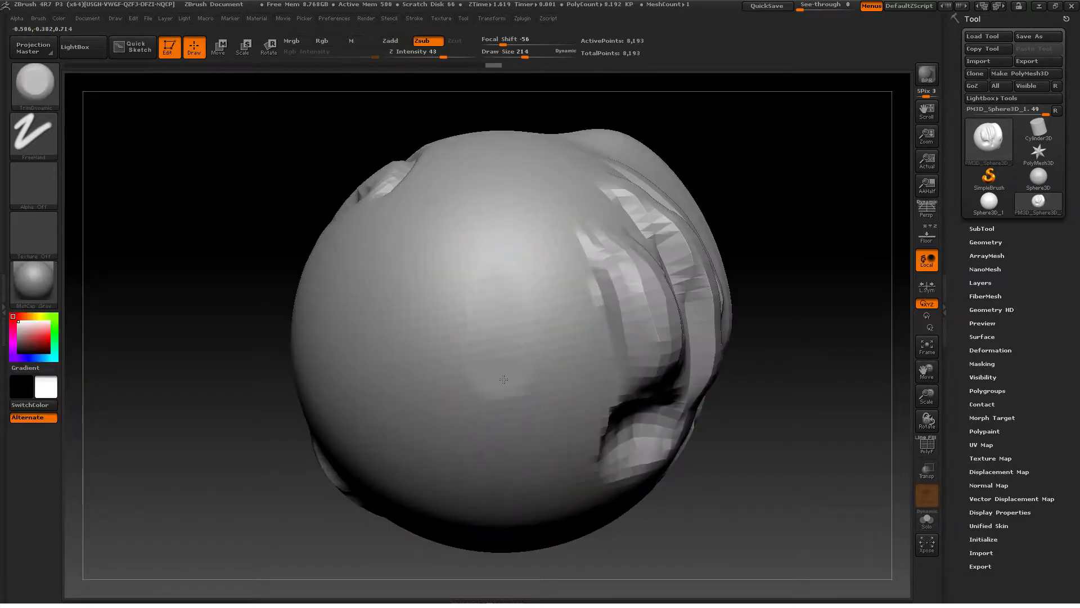
left_click_drag(500, 386, 506, 267)
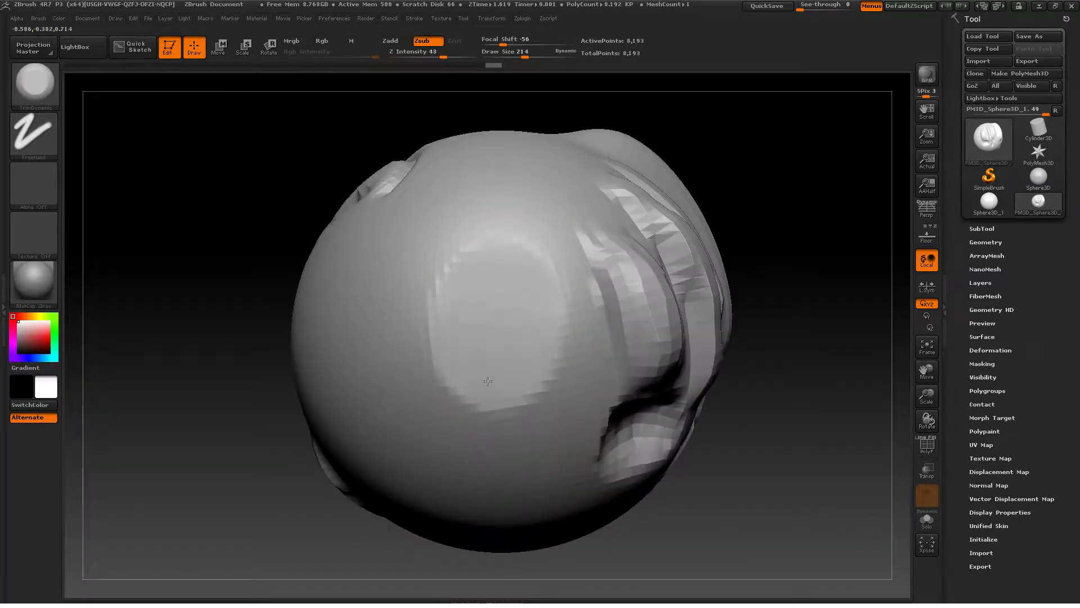
left_click_drag(483, 366, 480, 389)
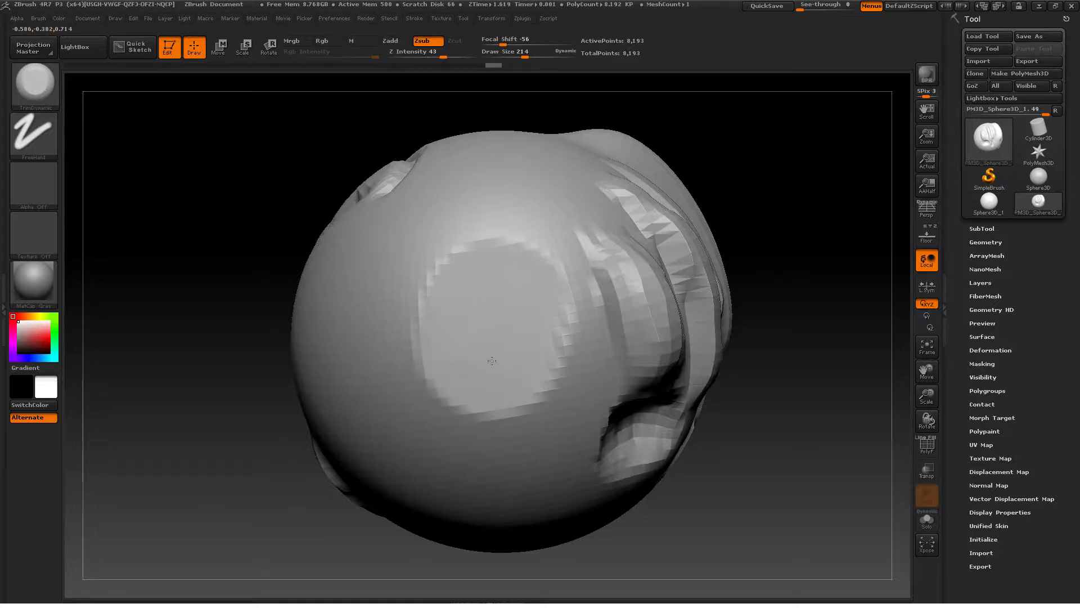
mouse_move(492, 361)
right_mouse_down()
mouse_move(562, 333)
mouse_move(490, 340)
right_mouse_up()
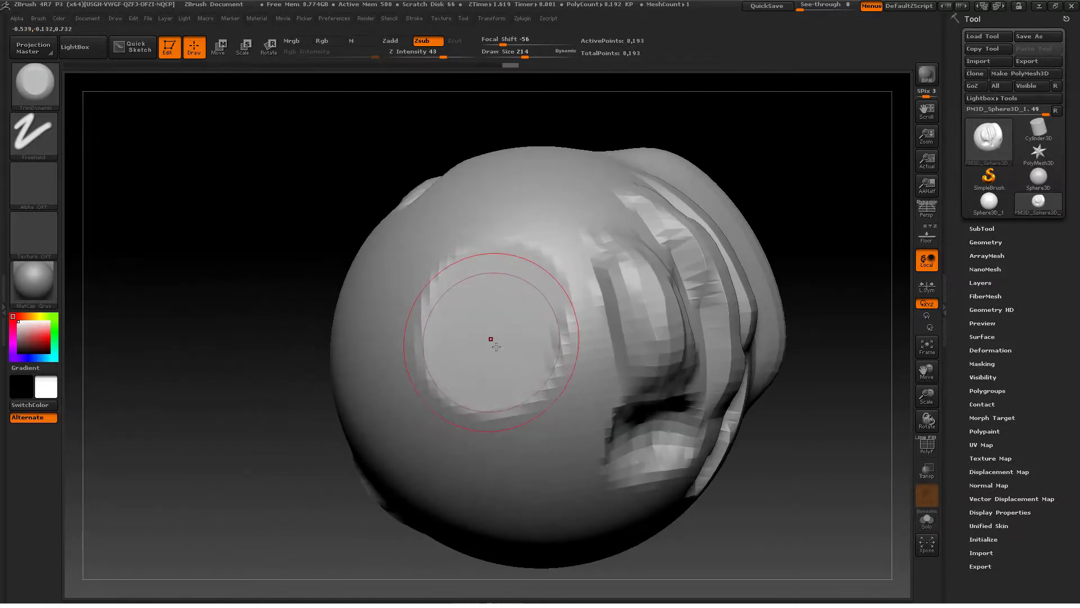
Step: Enlarge TrimDynamic's draw size to 297 and extend the flattened area into a larger flat plane
mouse_move(486, 341)
left_mouse_down()
mouse_move(478, 414)
mouse_move(475, 360)
mouse_move(485, 371)
mouse_move(461, 291)
mouse_move(499, 326)
left_mouse_up()
key("s")
mouse_move(498, 328)
left_mouse_down()
mouse_move(474, 410)
mouse_move(511, 279)
mouse_move(499, 304)
left_mouse_up()
right_click_drag(484, 305, 506, 291)
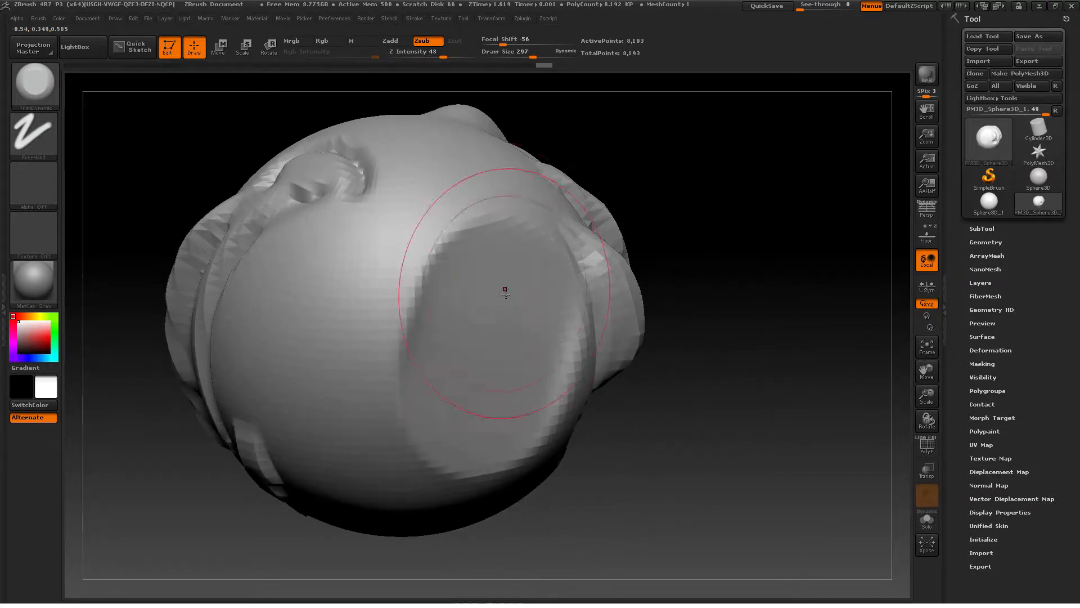
Step: Reduce TrimDynamic's draw size to 118 and flatten a small oval facet beside the large flat plane
key("s")
left_click_drag(484, 270, 473, 271)
mouse_move(477, 272)
right_mouse_down()
mouse_move(490, 381)
mouse_move(471, 368)
right_mouse_up()
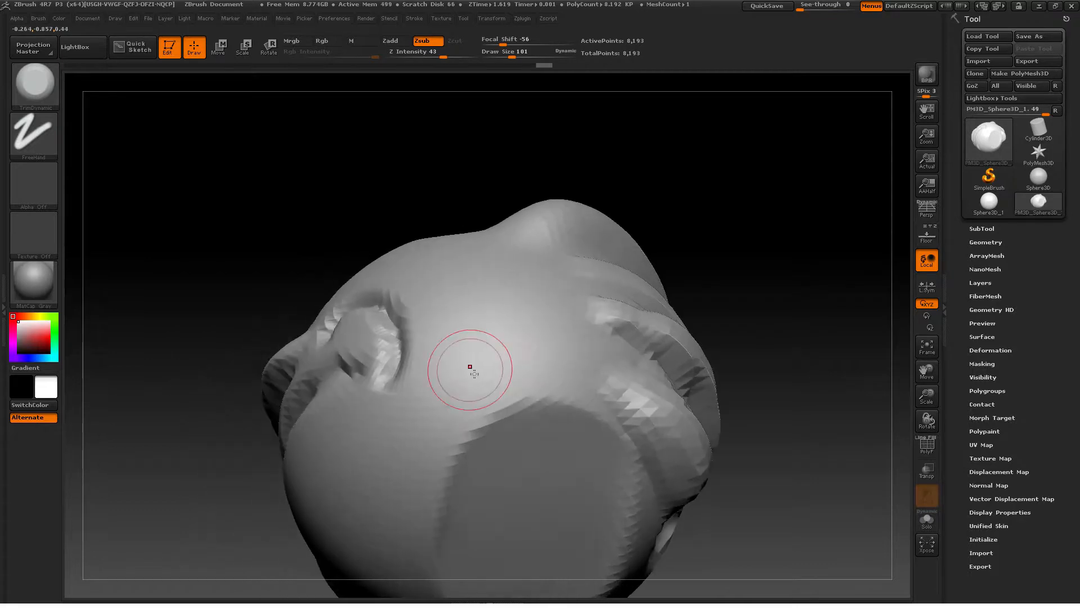
key("s")
left_click_drag(475, 368, 486, 369)
right_click_drag(482, 367, 487, 357)
mouse_move(482, 342)
left_mouse_down()
mouse_move(445, 337)
mouse_move(461, 299)
mouse_move(529, 349)
mouse_move(492, 364)
left_mouse_up()
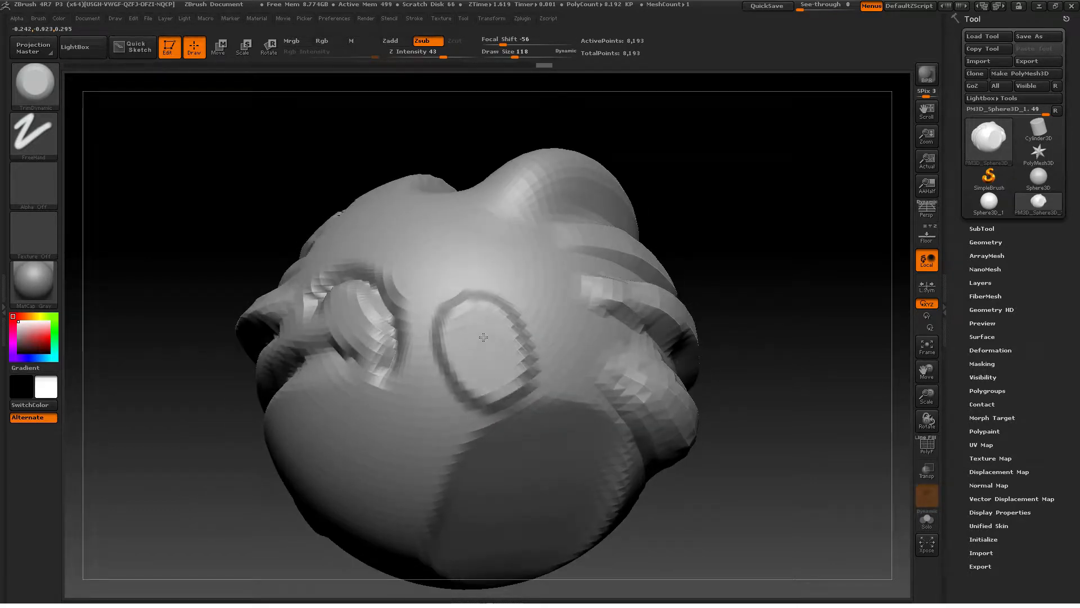
mouse_move(490, 346)
right_mouse_down()
mouse_move(550, 294)
mouse_move(522, 282)
mouse_move(502, 342)
right_mouse_up()
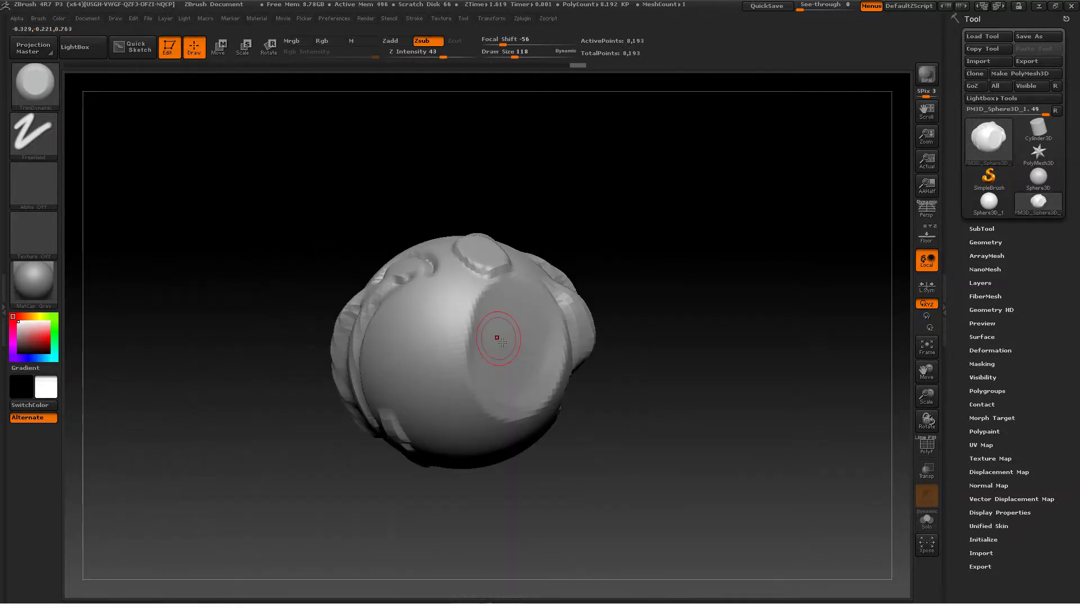
Step: Assign the square Alpha 28 to TrimDynamic, set the draw size to 226 and flatten an area on the smooth side of the sphere
left_click(36, 186)
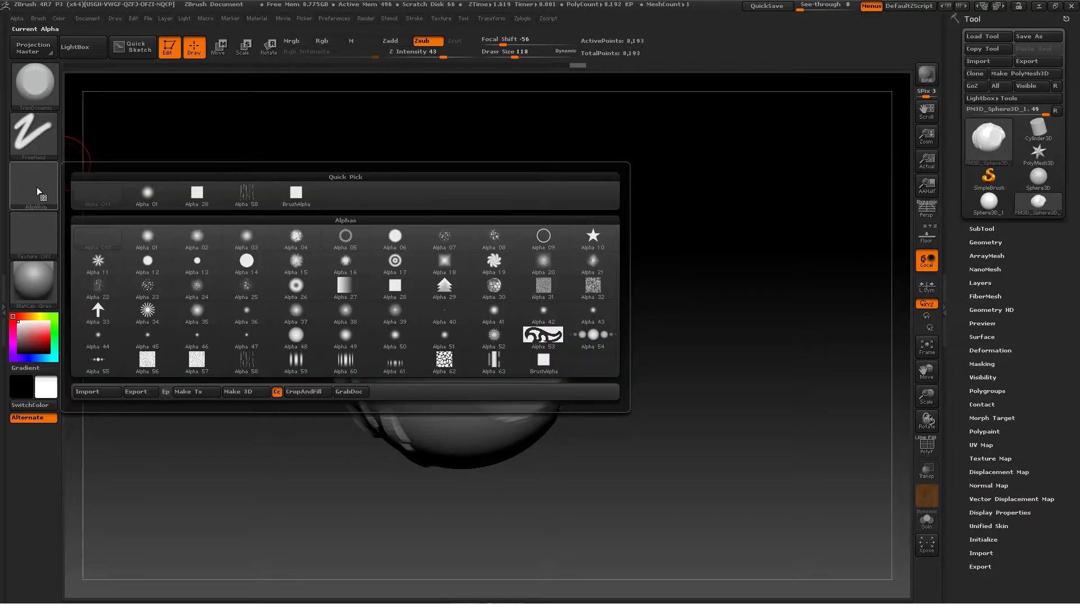
left_click(200, 197)
right_click_drag(323, 298, 426, 358)
key("s")
left_click(427, 359)
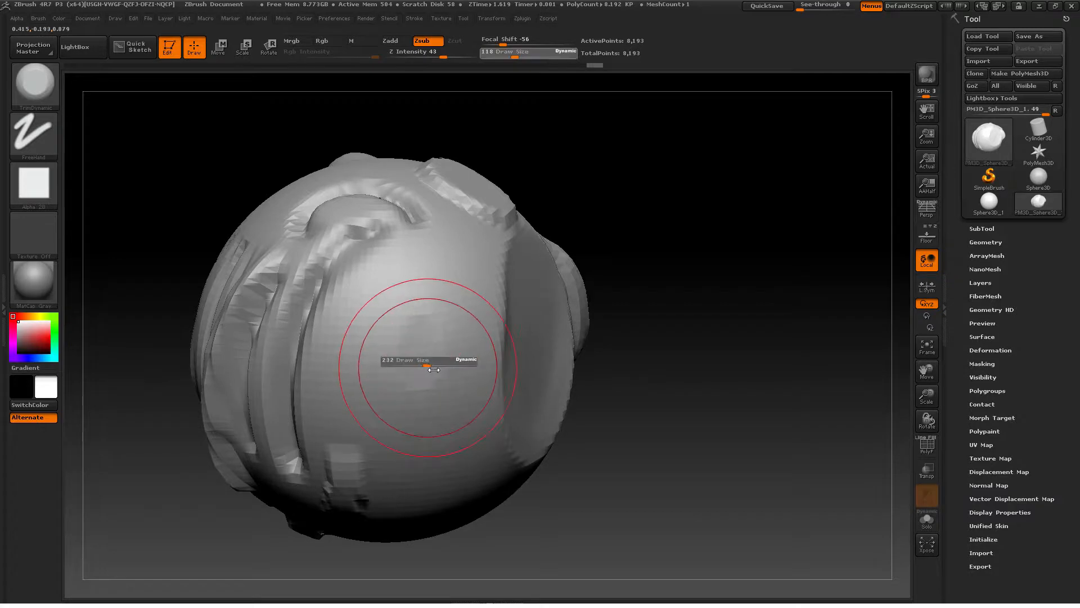
mouse_move(426, 367)
left_mouse_down()
mouse_move(431, 320)
mouse_move(397, 413)
mouse_move(439, 385)
left_mouse_up()
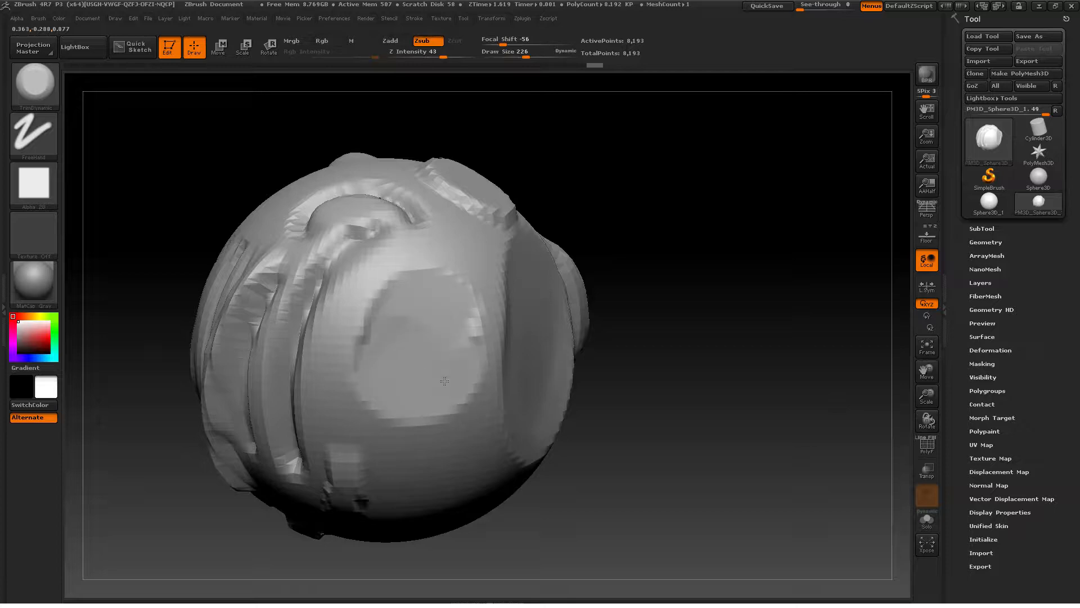
Step: Trim a square-edged flat plane into the rounded area between the bumps and the groove, using Alpha 28
right_click_drag(451, 350, 480, 355)
mouse_move(402, 226)
right_mouse_down()
mouse_move(451, 242)
mouse_move(439, 229)
mouse_move(441, 356)
right_mouse_up()
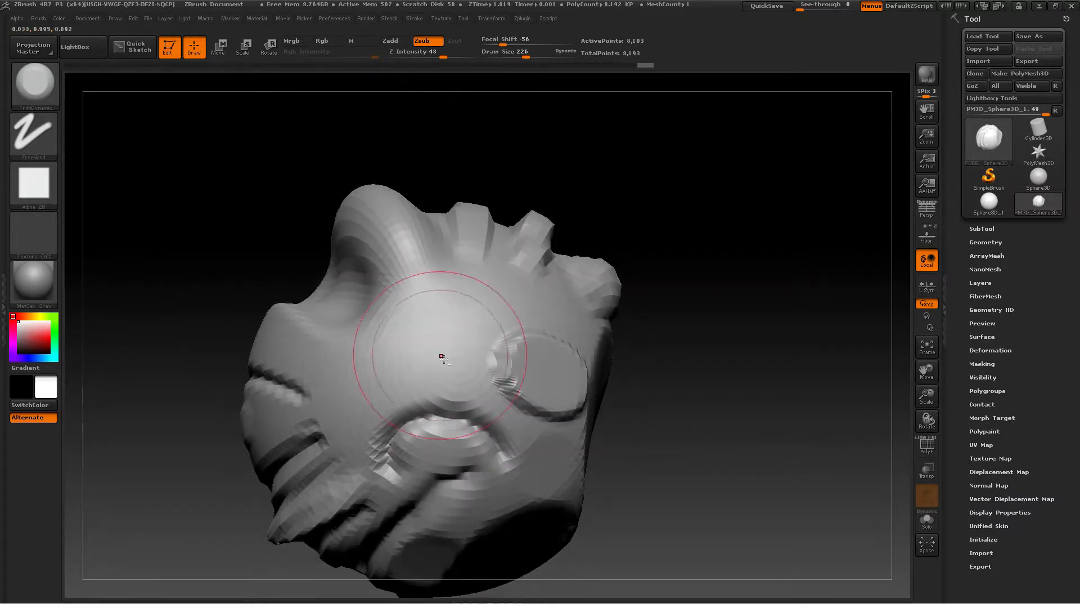
left_click_drag(441, 356, 429, 354)
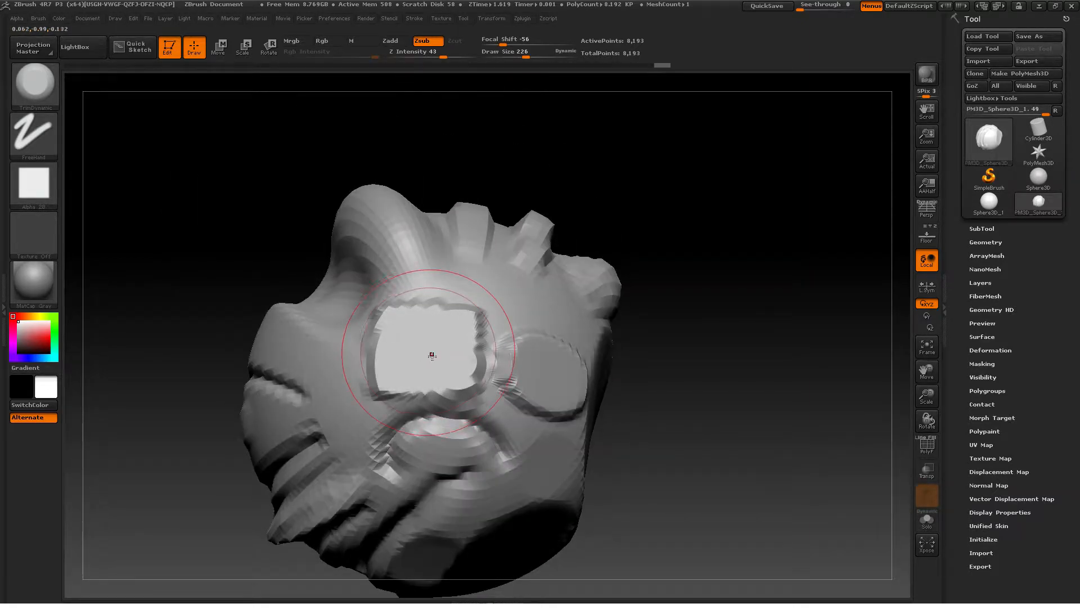
mouse_move(430, 354)
right_mouse_down()
mouse_move(564, 374)
mouse_move(390, 343)
right_mouse_up()
Step: Switch to the Standard brush and assign it the striped Alpha 59
key("b")
key("s")
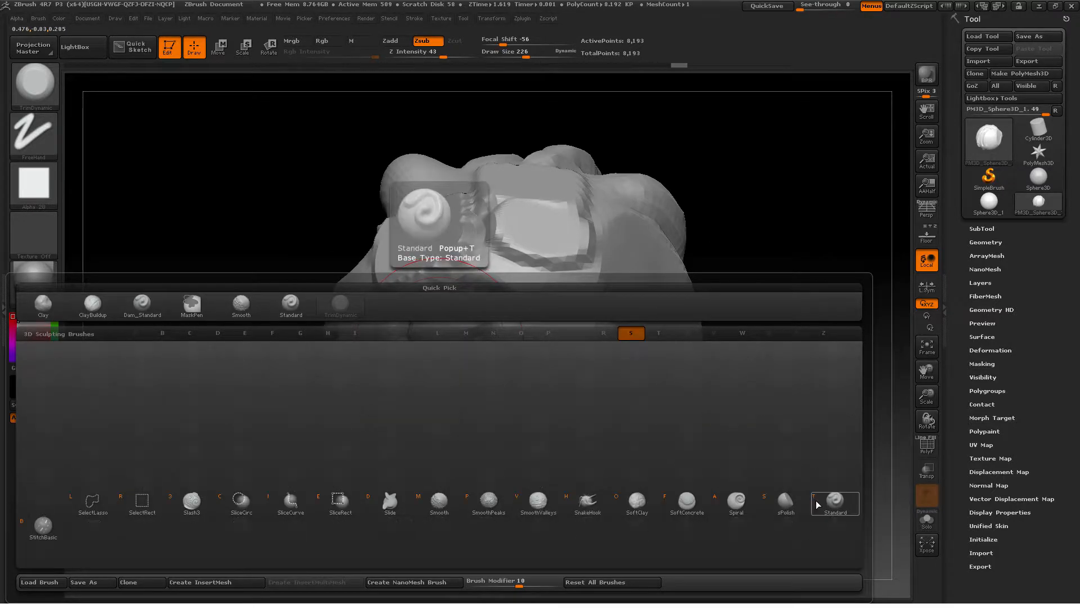
key("t")
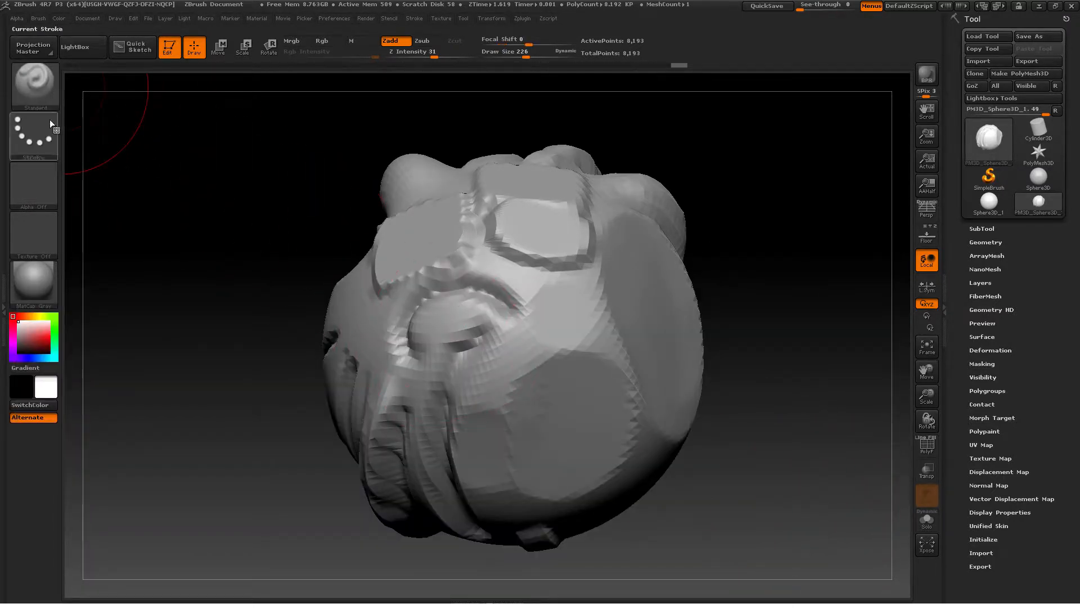
left_click(39, 184)
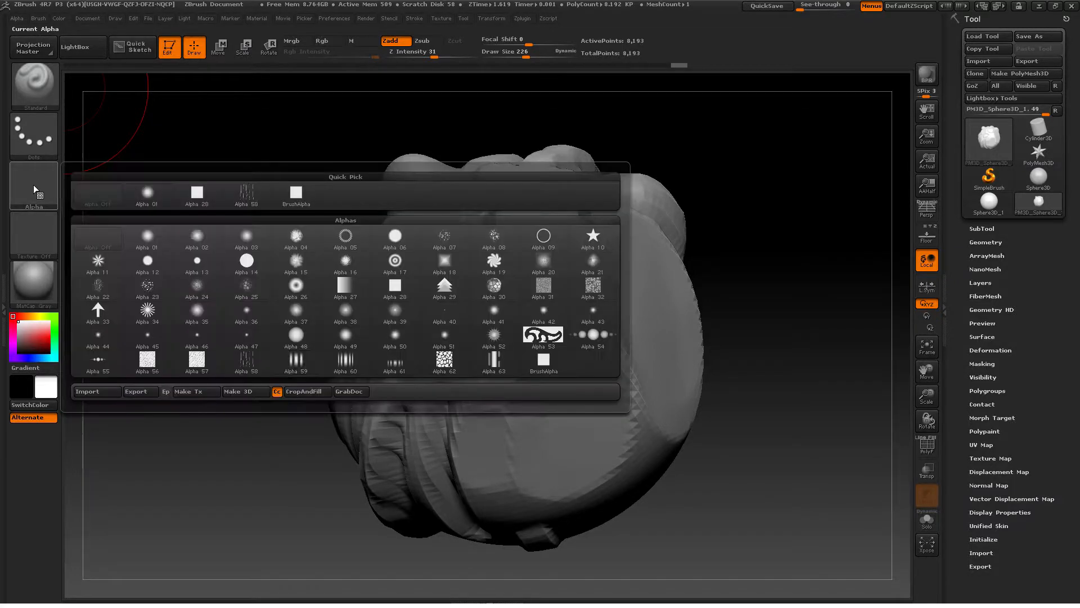
left_click(302, 365)
Step: Reduce the Standard brush's draw size to 131 and sculpt striped strokes across the smooth lower part of the sphere
right_click_drag(417, 371, 548, 287, "alt")
mouse_move(498, 383)
right_mouse_down()
mouse_move(560, 313)
mouse_move(466, 210)
right_mouse_up()
right_click_drag(625, 315, 552, 349)
right_click_drag(630, 394, 527, 230, "alt")
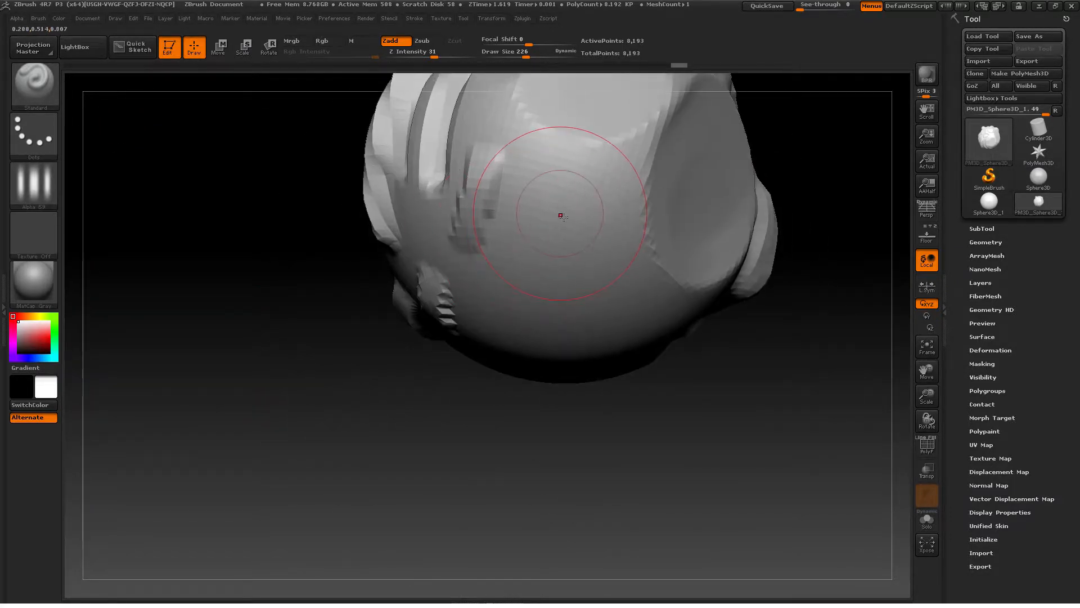
key("s")
mouse_move(566, 217)
left_mouse_down()
mouse_move(542, 275)
mouse_move(579, 180)
mouse_move(539, 278)
mouse_move(573, 183)
left_mouse_up()
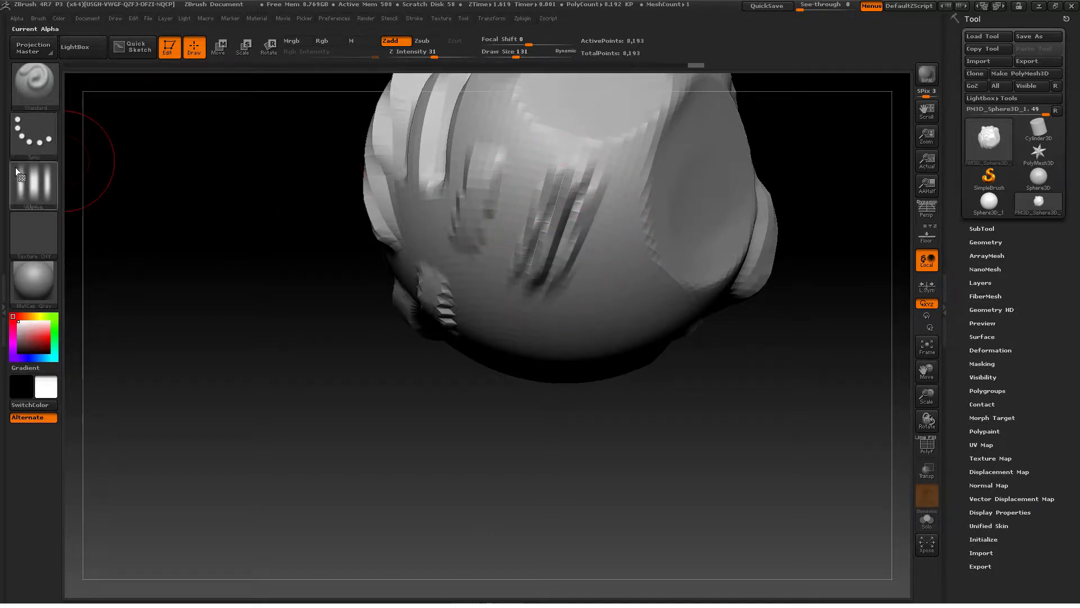
mouse_move(585, 282)
right_mouse_down()
mouse_move(566, 273)
mouse_move(563, 197)
mouse_move(586, 233)
right_mouse_up()
mouse_move(599, 294)
left_mouse_down()
mouse_move(571, 338)
mouse_move(599, 282)
mouse_move(583, 342)
left_mouse_up()
right_click_drag(583, 341, 584, 248)
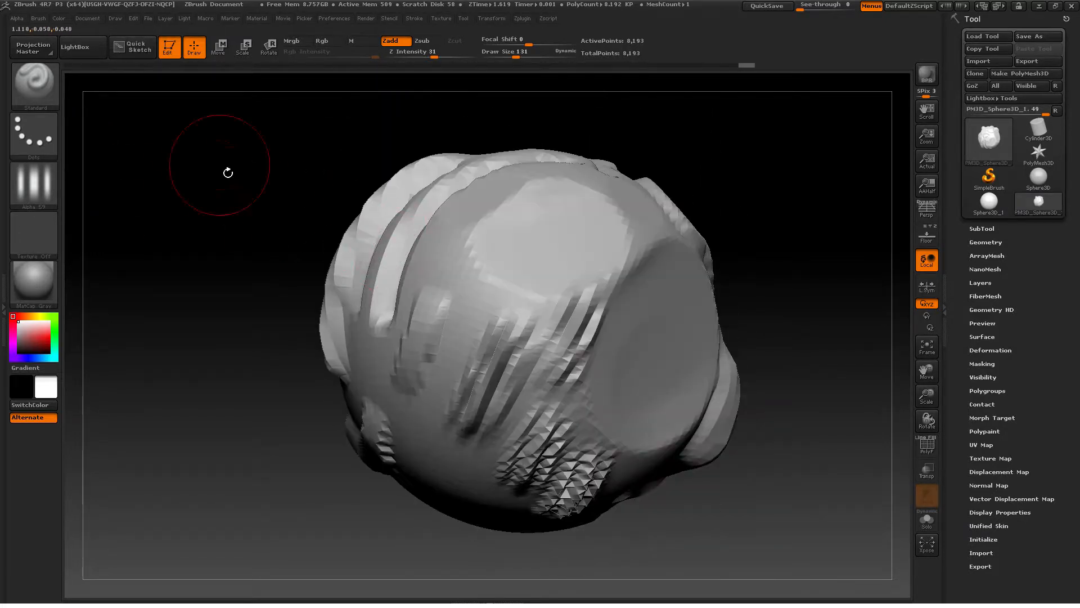
Step: Switch to the Move brush at draw size 512 and pull the side of the sphere outward
key("b")
key("m")
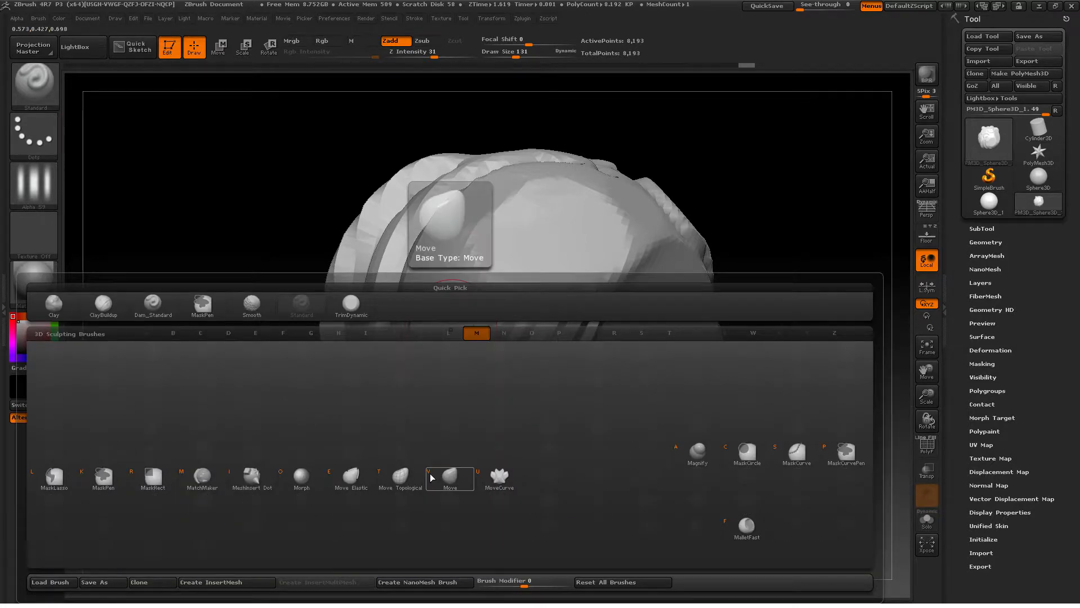
left_click(432, 478)
right_click_drag(595, 328, 457, 360, "ctrl")
right_click(454, 379)
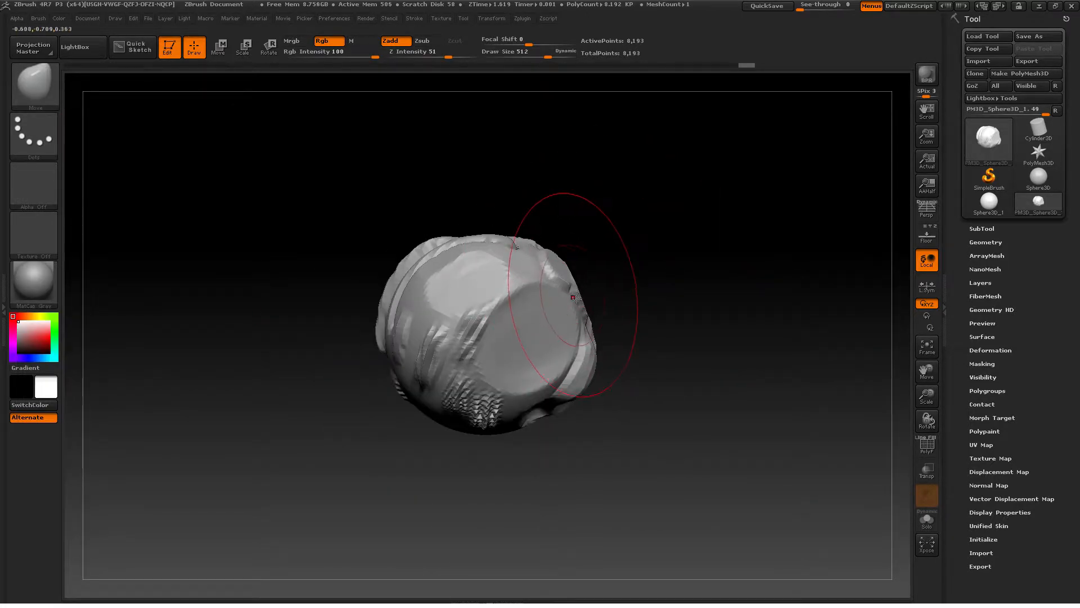
mouse_move(582, 299)
left_mouse_down()
mouse_move(646, 290)
mouse_move(623, 292)
left_mouse_up()
Step: Enlarge the Move brush's draw size to 626 and pull the form's outer edges outward
key("s")
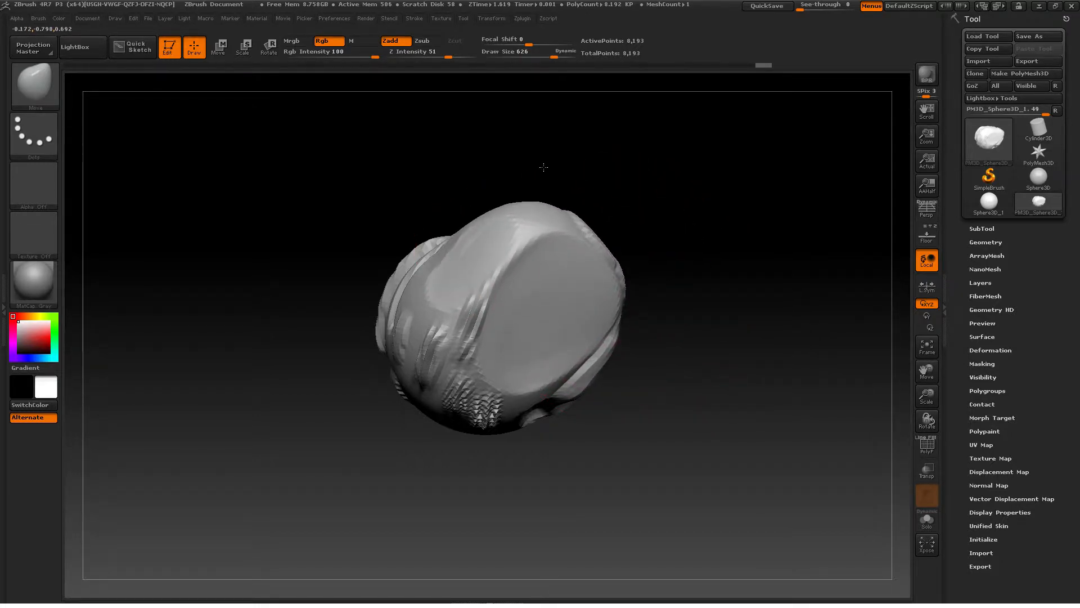
left_click_drag(544, 167, 521, 145)
left_click_drag(619, 294, 661, 287)
left_click_drag(583, 387, 652, 470)
left_click_drag(478, 420, 421, 499)
Step: Reshape the form's overall silhouette from other sides with the Move brush at draw size 854
mouse_move(394, 496)
left_mouse_down()
mouse_move(479, 488)
mouse_move(617, 357)
mouse_move(526, 347)
left_mouse_up()
mouse_move(615, 237)
left_mouse_down()
mouse_move(406, 281)
mouse_move(443, 306)
left_mouse_up()
left_click_drag(563, 259, 467, 318)
mouse_move(484, 360)
left_mouse_down("alt")
mouse_move(670, 416)
mouse_move(508, 365)
left_mouse_up("alt")
left_click_drag(425, 328, 368, 323)
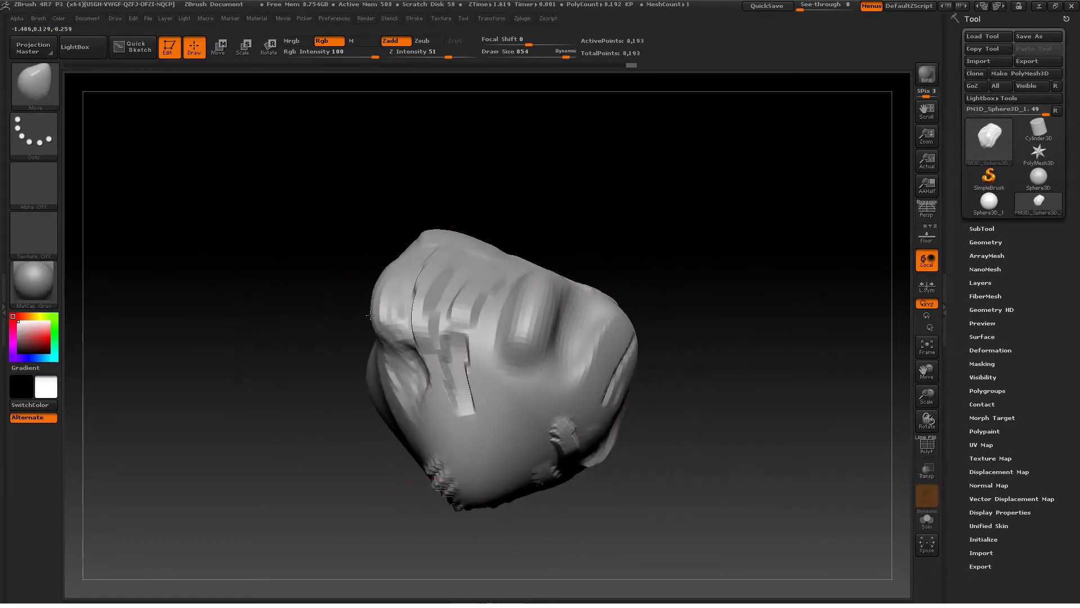
left_click_drag(658, 411, 492, 428)
left_click_drag(489, 436, 481, 495)
Step: Show the polygon wireframe, examine the mesh grid on the sculpted surface up close, and hide the wireframe again
mouse_move(587, 340)
right_mouse_down()
mouse_move(605, 285)
mouse_move(555, 364)
mouse_move(559, 296)
mouse_move(555, 374)
mouse_move(581, 332)
mouse_move(591, 336)
right_mouse_up()
left_click(923, 448)
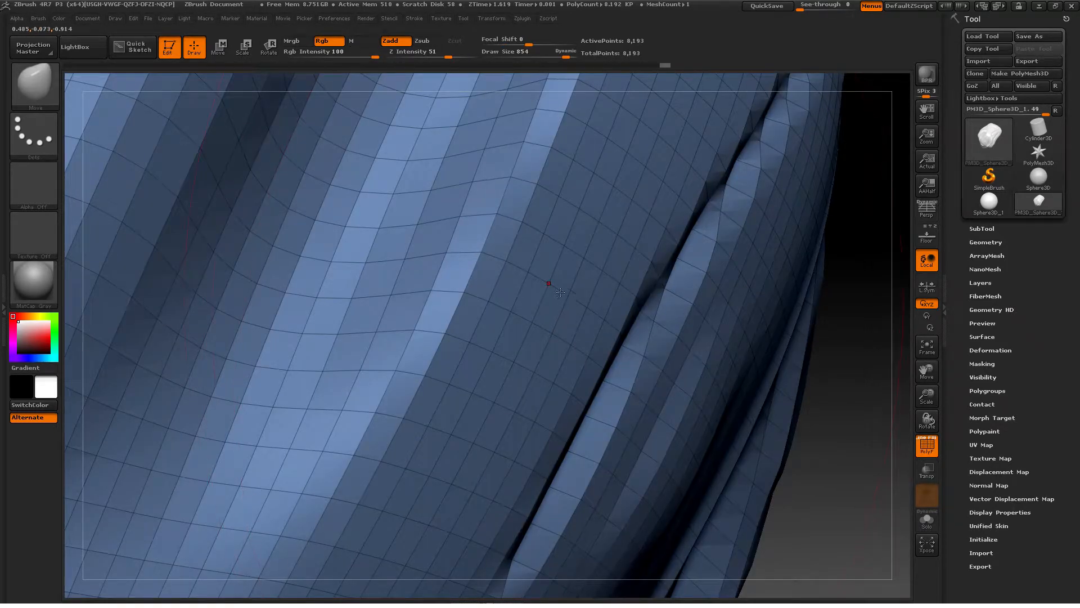
right_click_drag(538, 311, 562, 320)
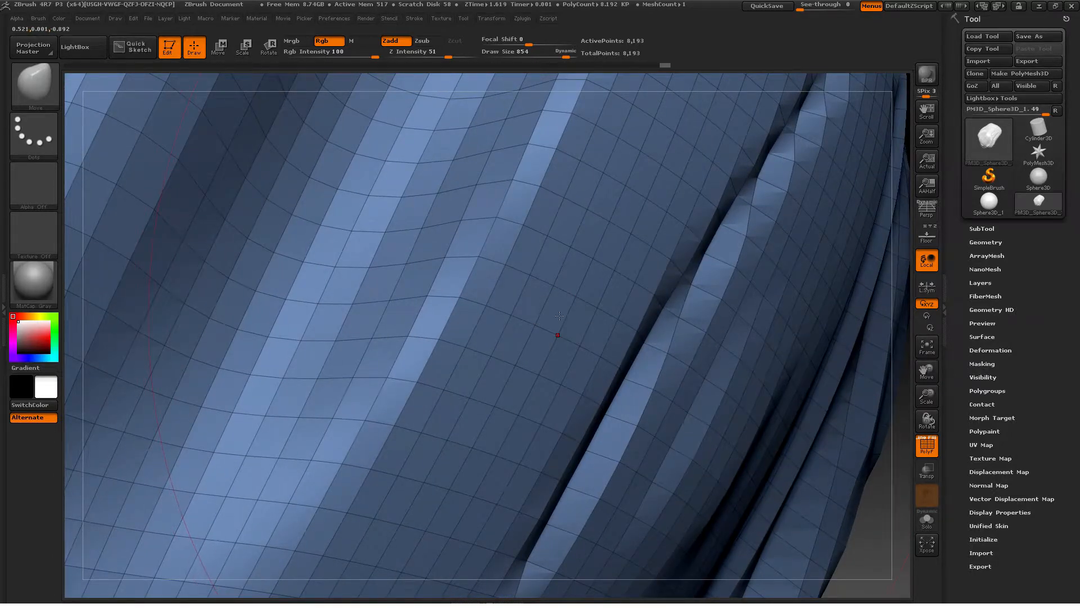
mouse_move(560, 316)
right_mouse_down()
mouse_move(586, 313)
mouse_move(568, 317)
mouse_move(588, 326)
mouse_move(553, 321)
mouse_move(511, 342)
right_mouse_up()
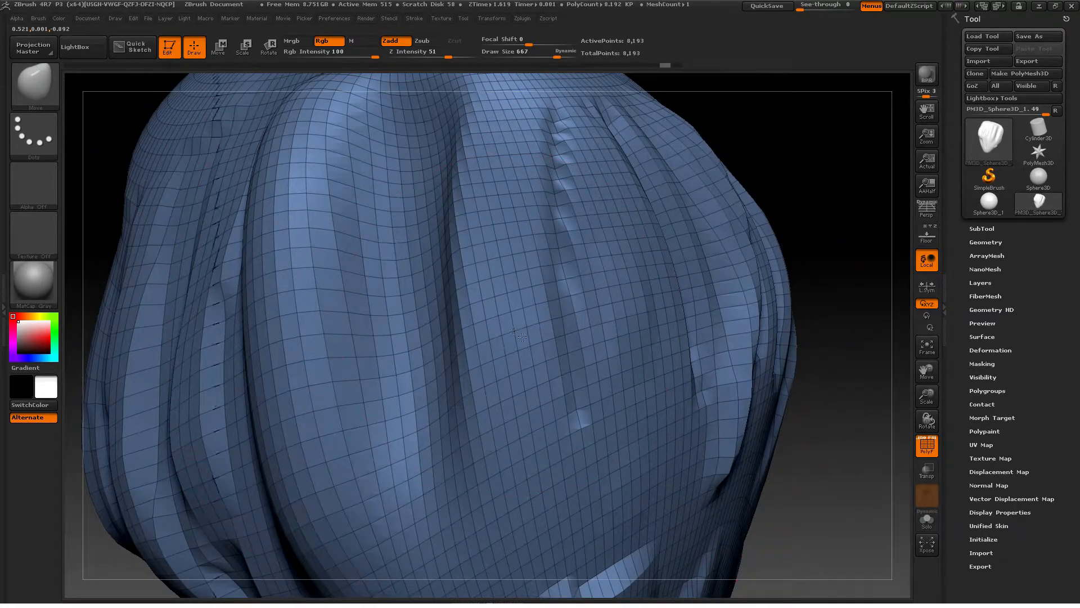
left_click_drag(522, 337, 775, 524, "alt")
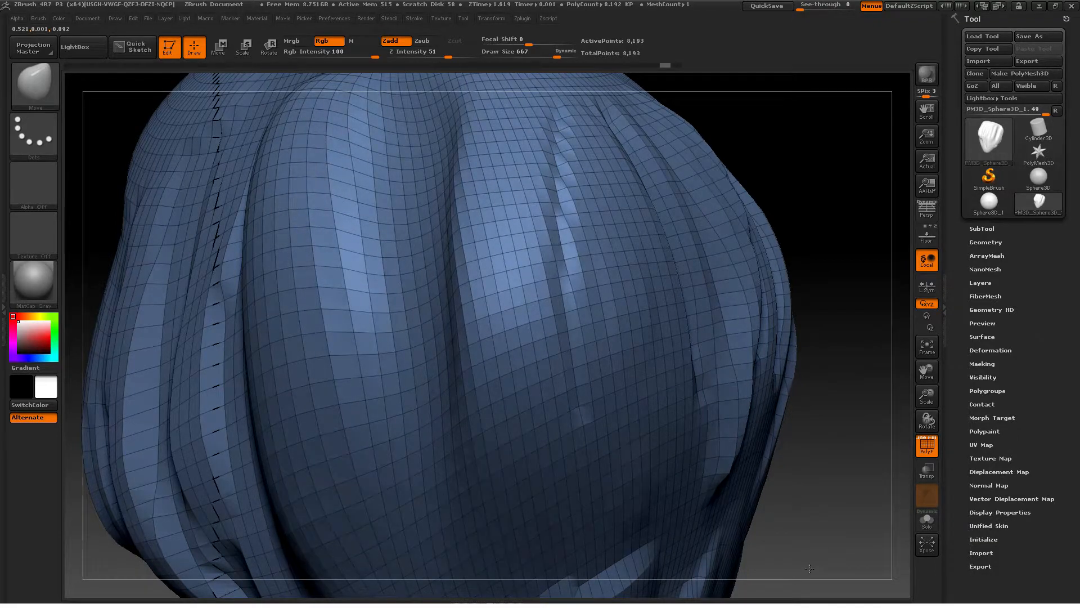
mouse_move(807, 567)
left_mouse_down()
mouse_move(666, 438)
mouse_move(680, 443)
left_mouse_up()
mouse_move(615, 386)
left_mouse_down()
mouse_move(583, 379)
mouse_move(619, 358)
mouse_move(584, 344)
mouse_move(567, 303)
left_mouse_up()
mouse_move(838, 400)
left_mouse_down()
mouse_move(672, 392)
mouse_move(688, 362)
mouse_move(657, 287)
mouse_move(652, 333)
mouse_move(726, 315)
left_mouse_up()
key("shift+f")
Step: Smooth the grooves and ridges across the front of the form with the Smooth brush at draw size 332
mouse_move(468, 314)
left_mouse_down("shift")
mouse_move(463, 340)
mouse_move(477, 330)
mouse_move(518, 420)
left_mouse_up("shift")
left_click_drag(287, 422, 375, 414)
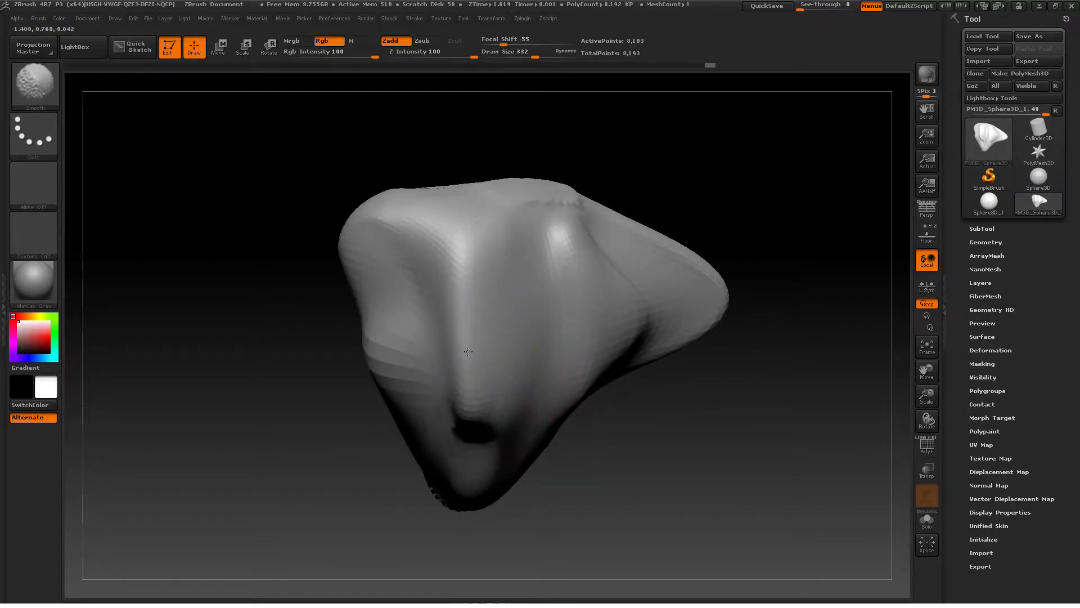
left_click_drag(480, 441, 476, 437, "shift")
left_click_drag(602, 456, 439, 448)
mouse_move(389, 349)
left_mouse_down("shift")
mouse_move(385, 324)
mouse_move(374, 350)
mouse_move(419, 345)
left_mouse_up("shift")
mouse_move(541, 400)
left_mouse_down("alt")
mouse_move(667, 332)
mouse_move(714, 332)
left_mouse_up("alt")
mouse_move(471, 394)
left_mouse_down("shift")
mouse_move(414, 402)
mouse_move(422, 250)
mouse_move(429, 276)
left_mouse_up("shift")
mouse_move(253, 276)
left_mouse_down()
mouse_move(429, 282)
mouse_move(586, 306)
left_mouse_up()
mouse_move(502, 379)
left_mouse_down("shift")
mouse_move(493, 323)
mouse_move(490, 349)
left_mouse_up("shift")
Step: Smooth away the deep grooves on the opposite side of the form and around its pointed end
left_click_drag(664, 360, 711, 416, "alt")
left_click_drag(771, 360, 833, 360)
left_click_drag(664, 394, 630, 293, "alt")
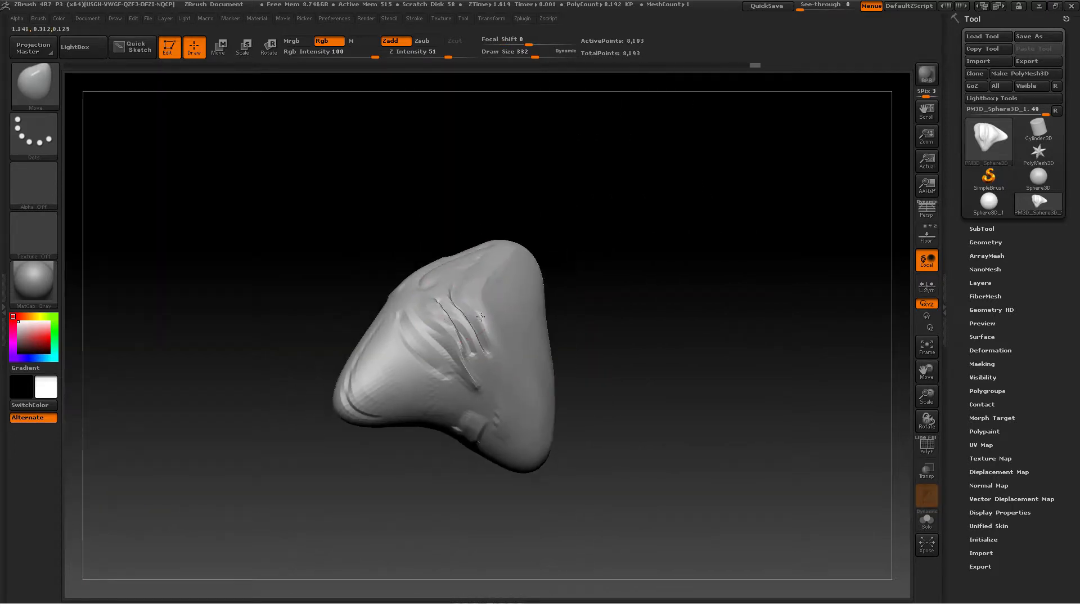
left_click_drag(630, 349, 675, 363, "alt")
mouse_move(518, 360)
left_mouse_down("shift")
mouse_move(496, 295)
mouse_move(492, 362)
left_mouse_up("shift")
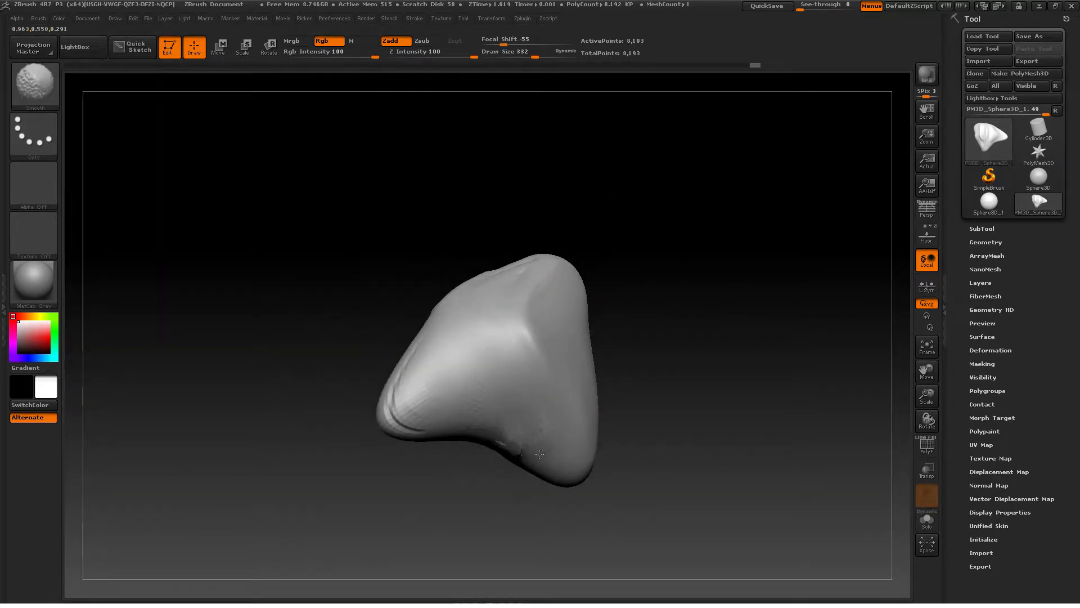
left_click_drag(647, 444, 579, 394)
left_click_drag(497, 371, 430, 341, "shift")
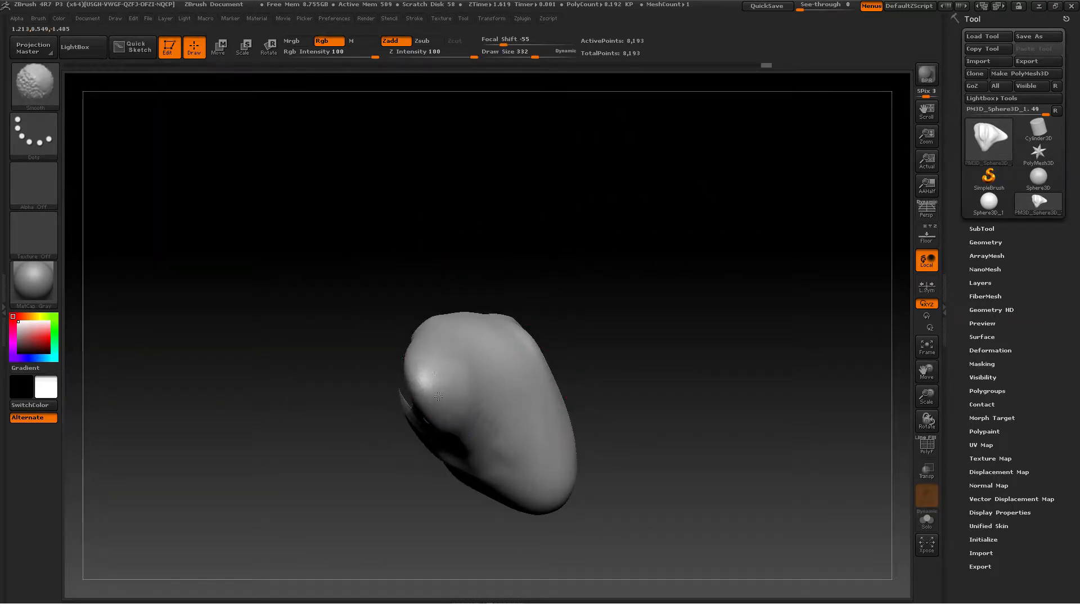
left_click_drag(439, 396, 444, 384, "shift")
mouse_move(365, 388)
left_mouse_down()
mouse_move(495, 397)
mouse_move(368, 363)
mouse_move(337, 337)
left_mouse_up()
mouse_move(420, 394)
left_mouse_down("shift")
mouse_move(418, 381)
mouse_move(446, 443)
left_mouse_up("shift")
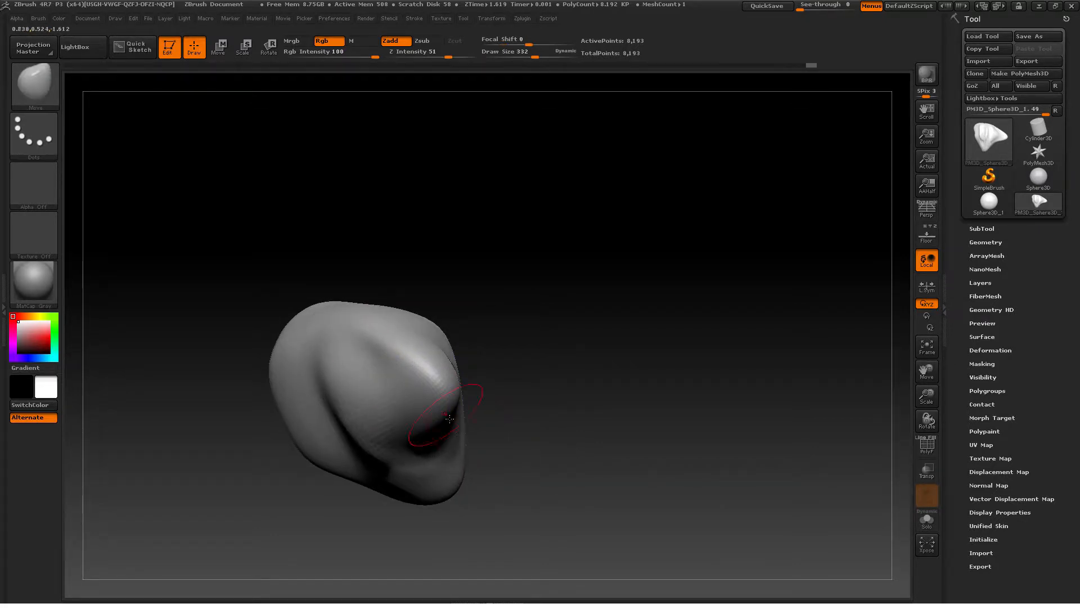
Step: Smooth the remaining creases and hard edges into an evenly rounded form
mouse_move(529, 422)
left_mouse_down()
mouse_move(473, 388)
mouse_move(475, 448)
left_mouse_up()
left_click_drag(516, 491, 513, 444, "shift")
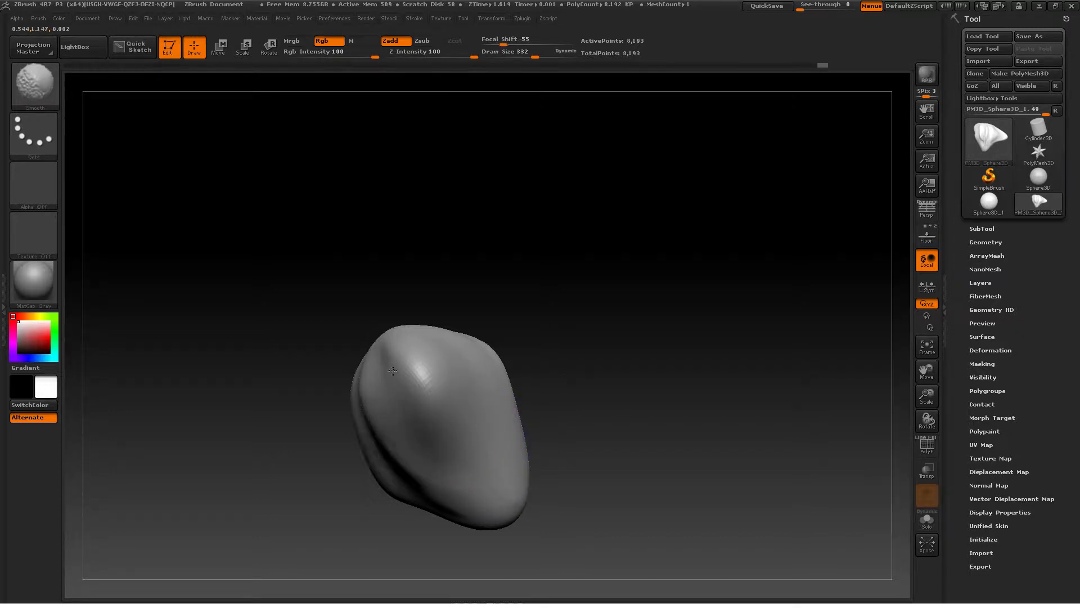
left_click_drag(392, 370, 391, 375, "shift")
left_click_drag(315, 388, 388, 377)
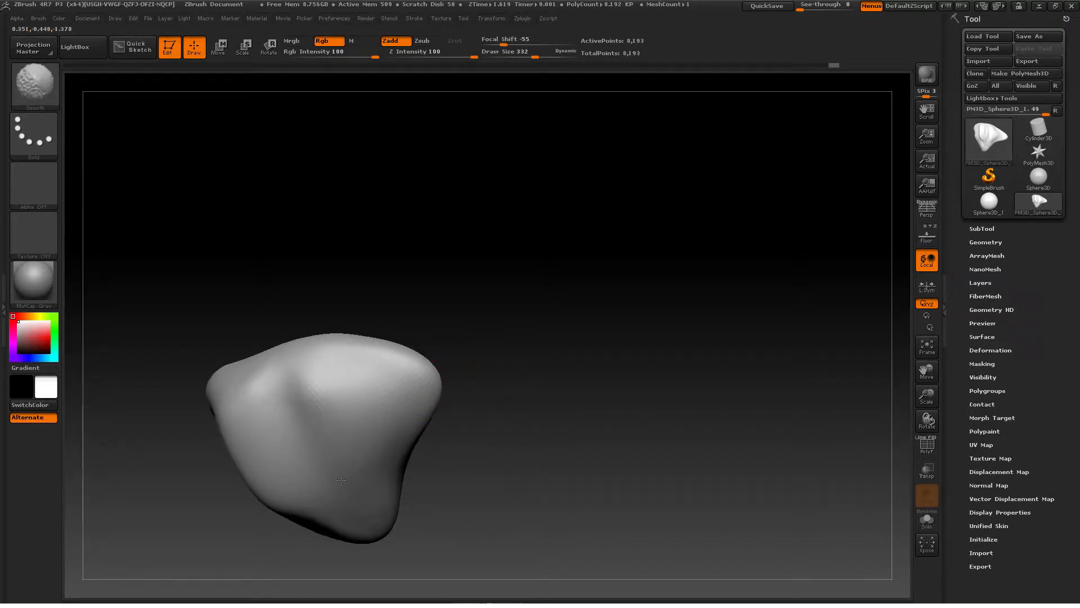
left_click_drag(279, 367, 281, 376, "shift")
right_click_drag(316, 408, 523, 338, "alt")
left_click_drag(418, 386, 418, 390, "shift")
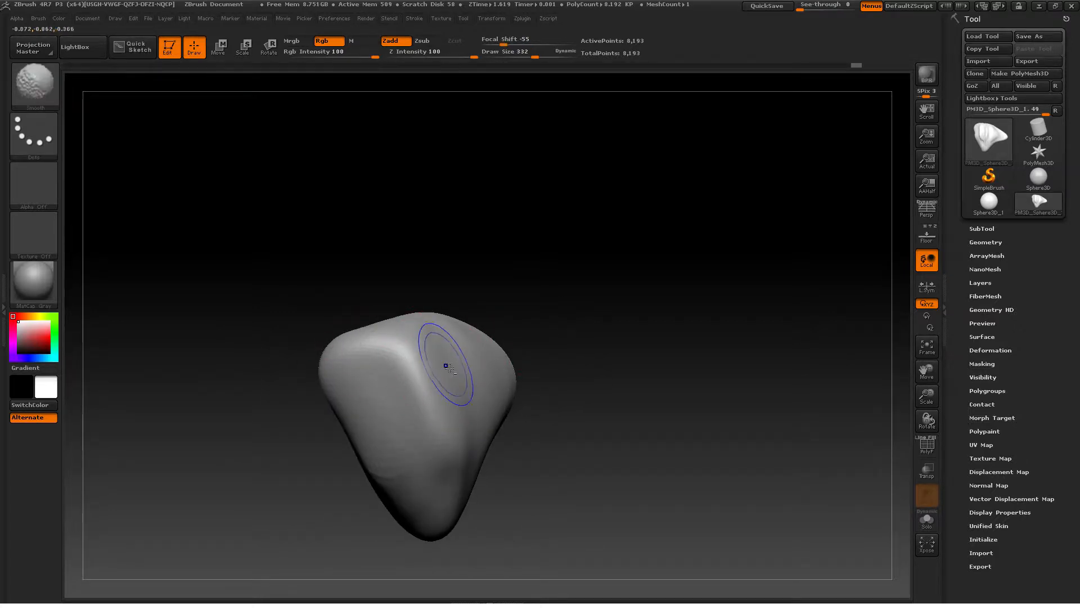
left_click_drag(446, 364, 430, 405, "shift")
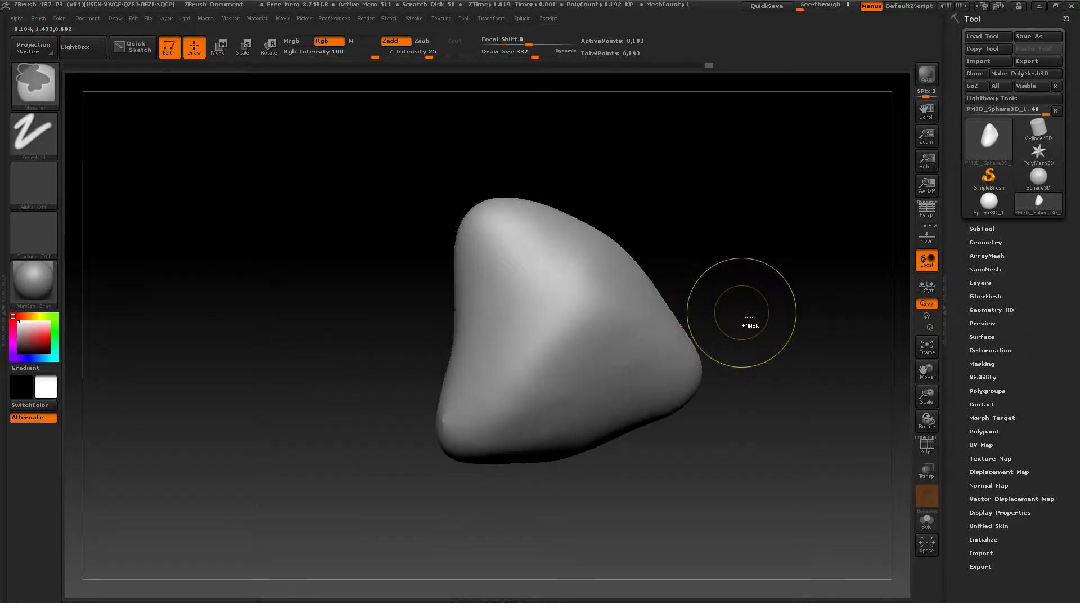
Step: Undo the smoothing strokes one by one, back to the form with its sculpted grooves
key("ctrl+z")
key("ctrl+z")
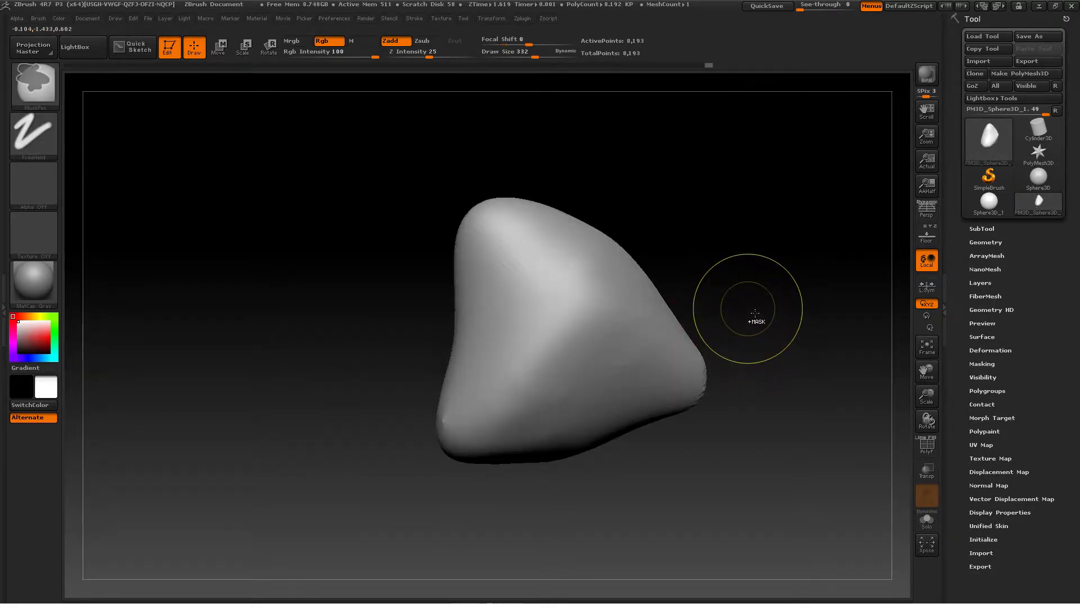
key("ctrl+z")
key("ctrl+z")
key("ctrl+z")
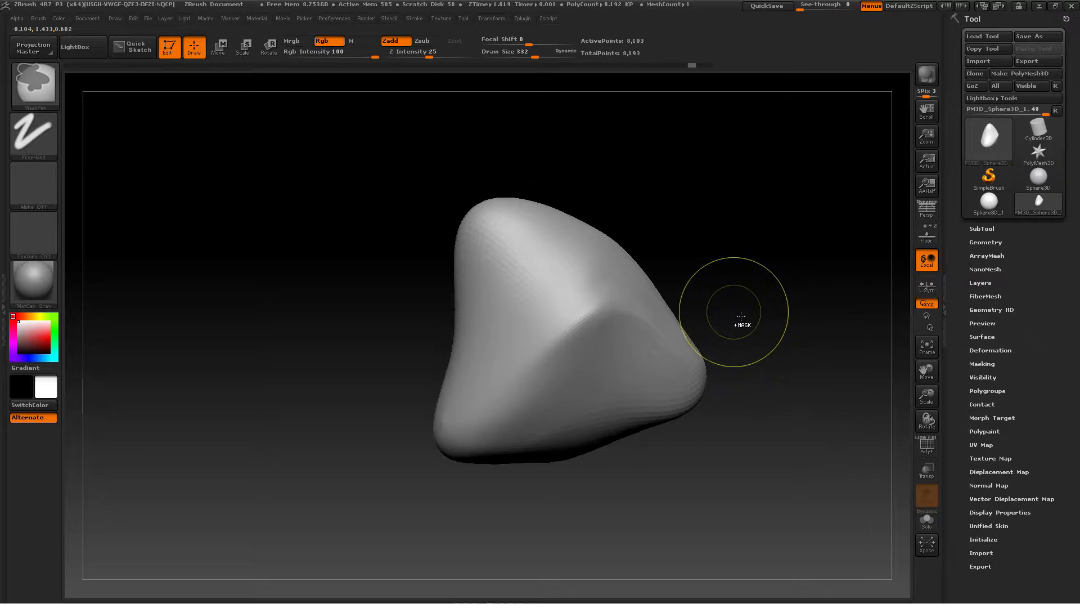
key("ctrl+z")
key("ctrl+z")
key("ctrl+z")
key("ctrl+z")
key("ctrl+z")
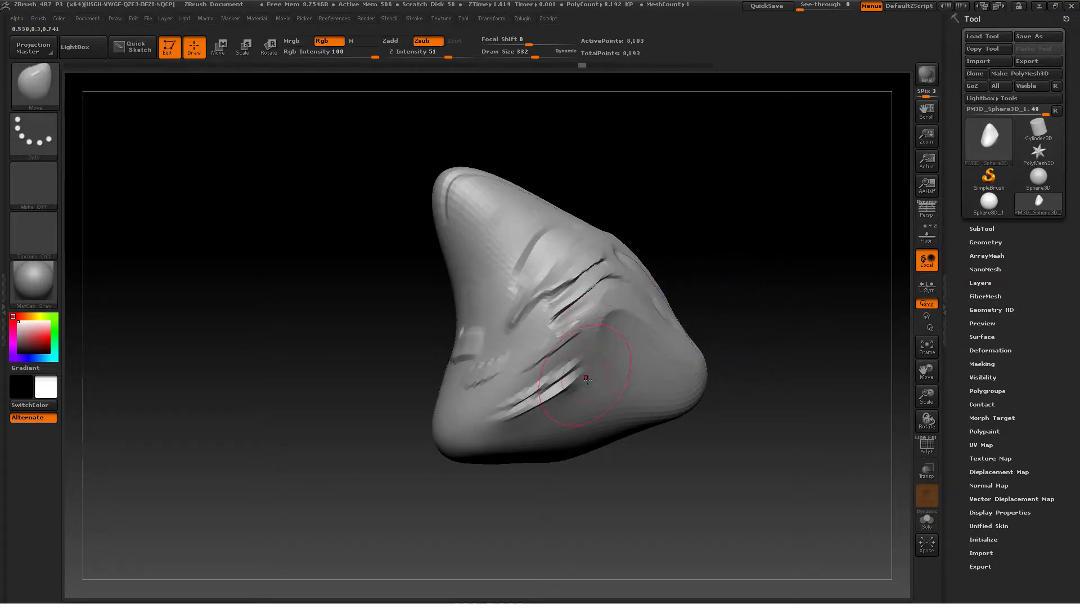
key("ctrl+z")
key("ctrl+z")
left_click_drag(619, 371, 578, 402)
key("ctrl+z")
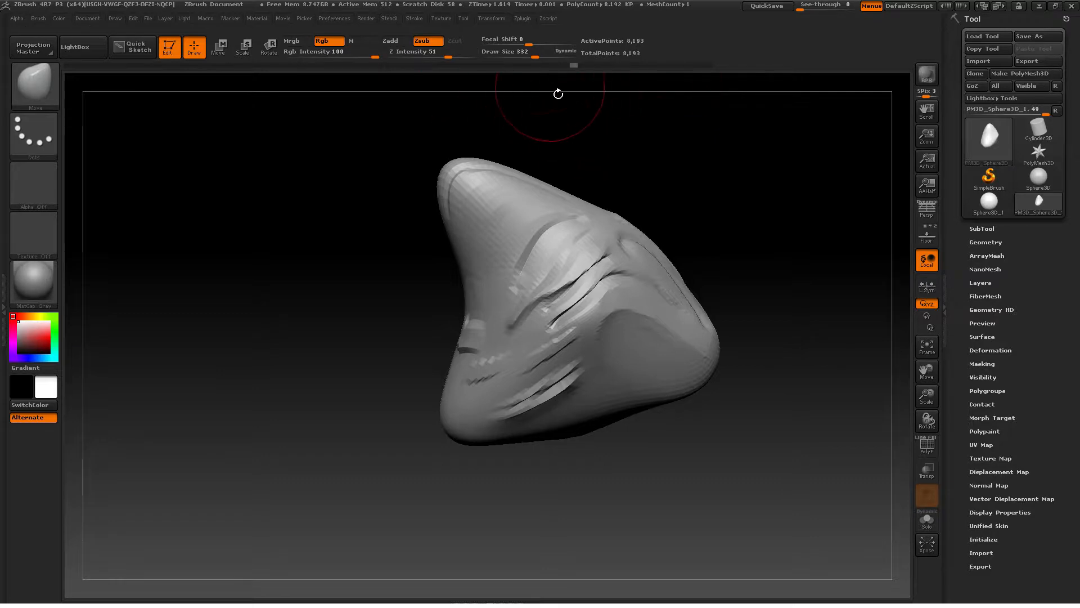
Step: Return the mesh to its original sphere through the undo history and hide the floor grid
left_click(569, 63)
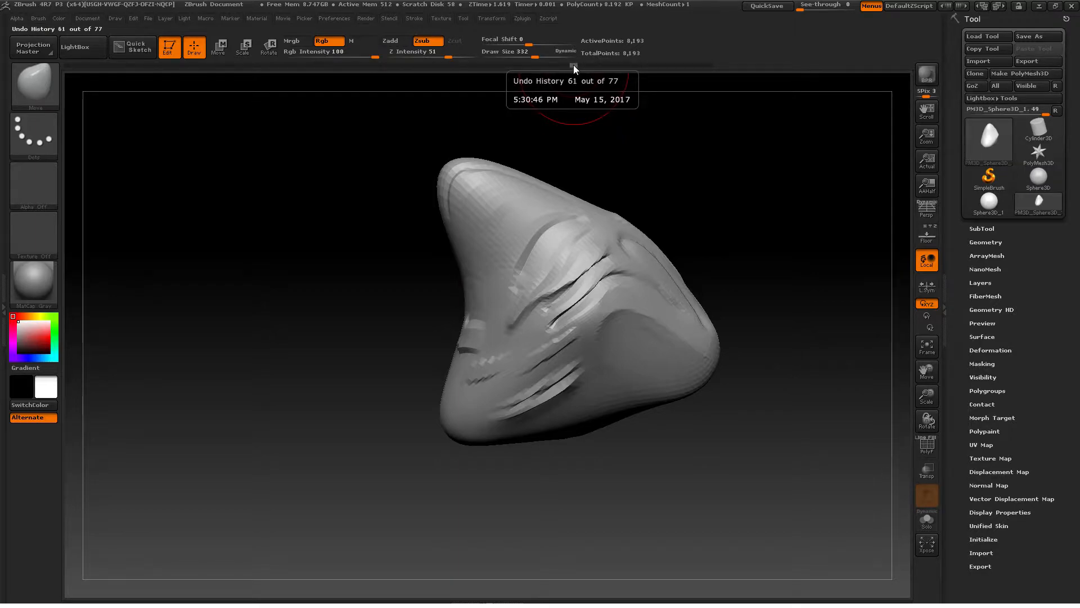
mouse_move(569, 360)
left_mouse_down()
mouse_move(626, 377)
mouse_move(569, 349)
mouse_move(640, 381)
left_mouse_up()
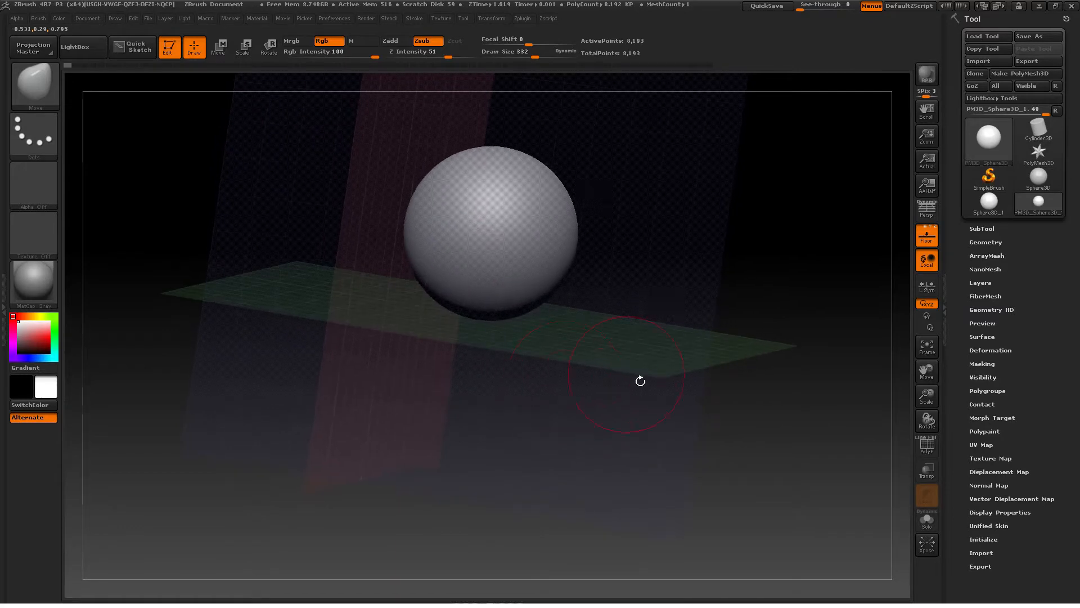
left_click_drag(774, 359, 749, 348)
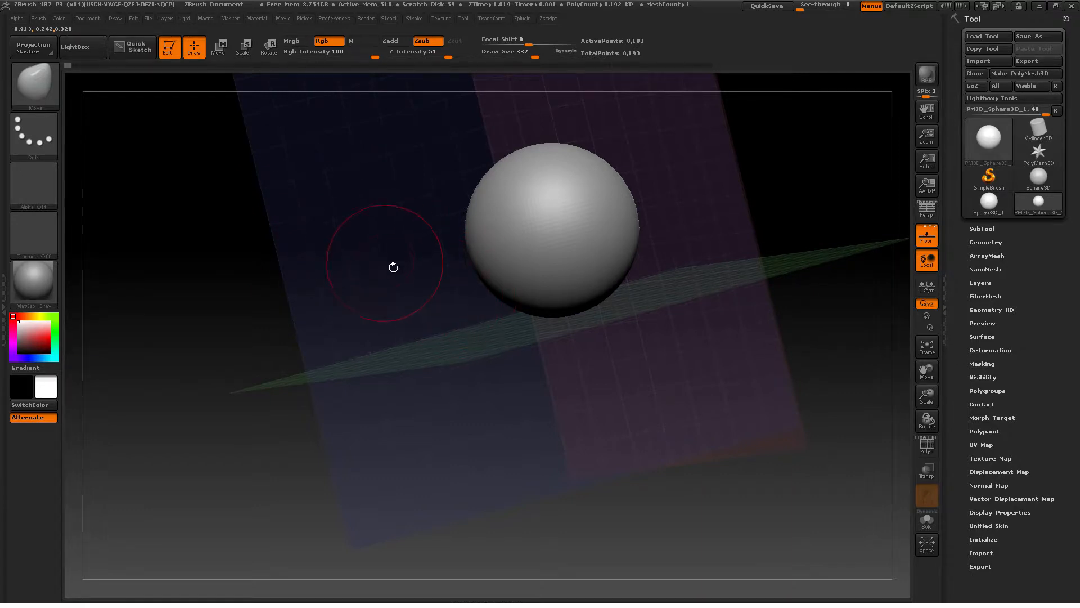
key("shift+p")
Step: Activate mirror symmetry for the sphere and test it with a ClayBuildup stroke down its front
left_click(492, 18)
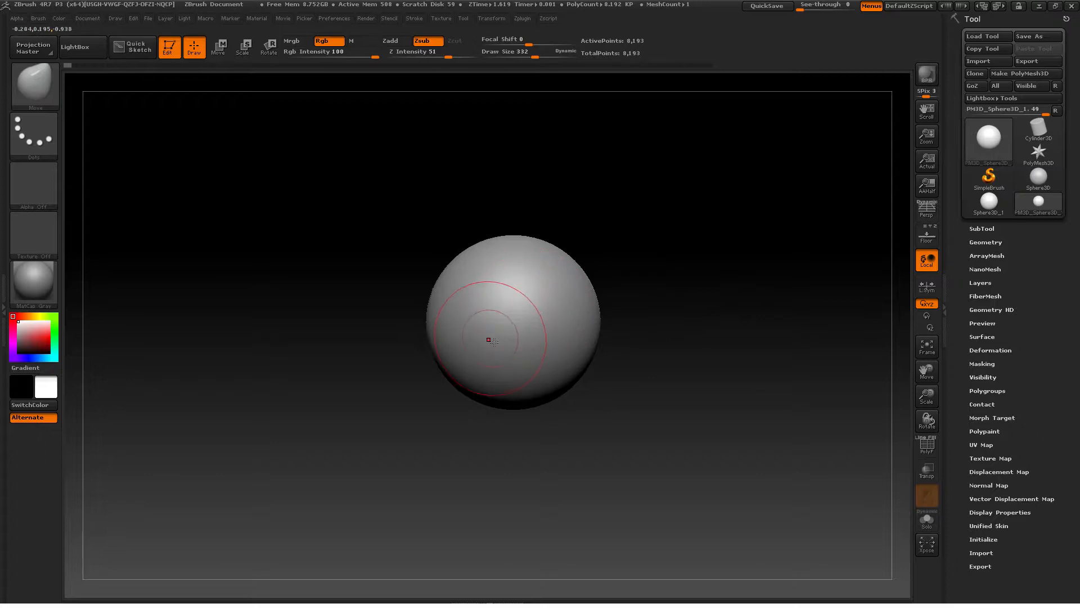
mouse_move(513, 335)
right_mouse_down("alt")
mouse_move(451, 332)
mouse_move(554, 324)
mouse_move(560, 334)
right_mouse_up("alt")
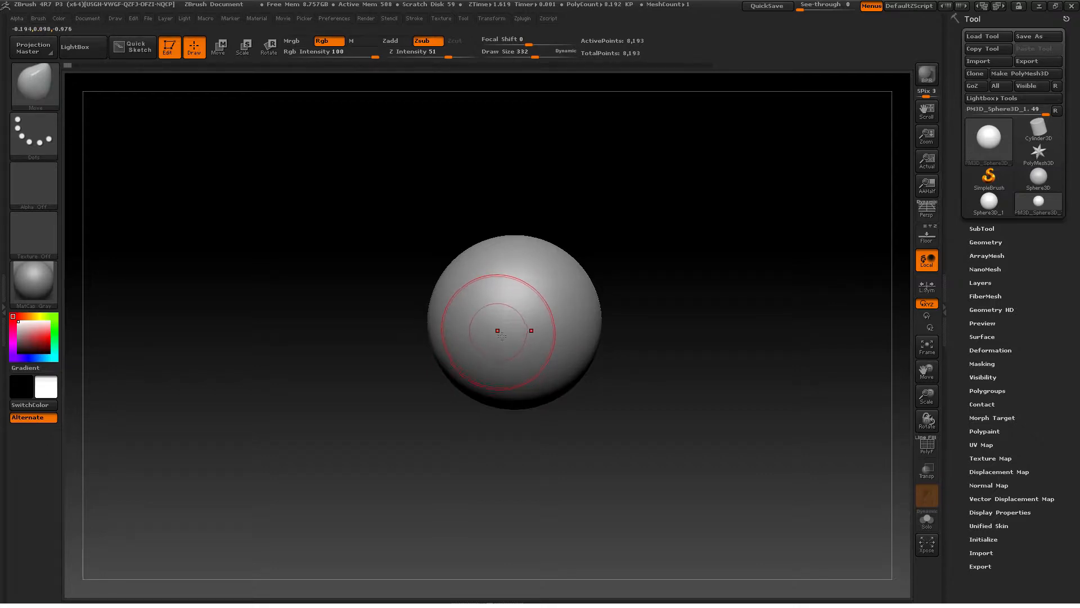
key("b")
left_click(210, 356)
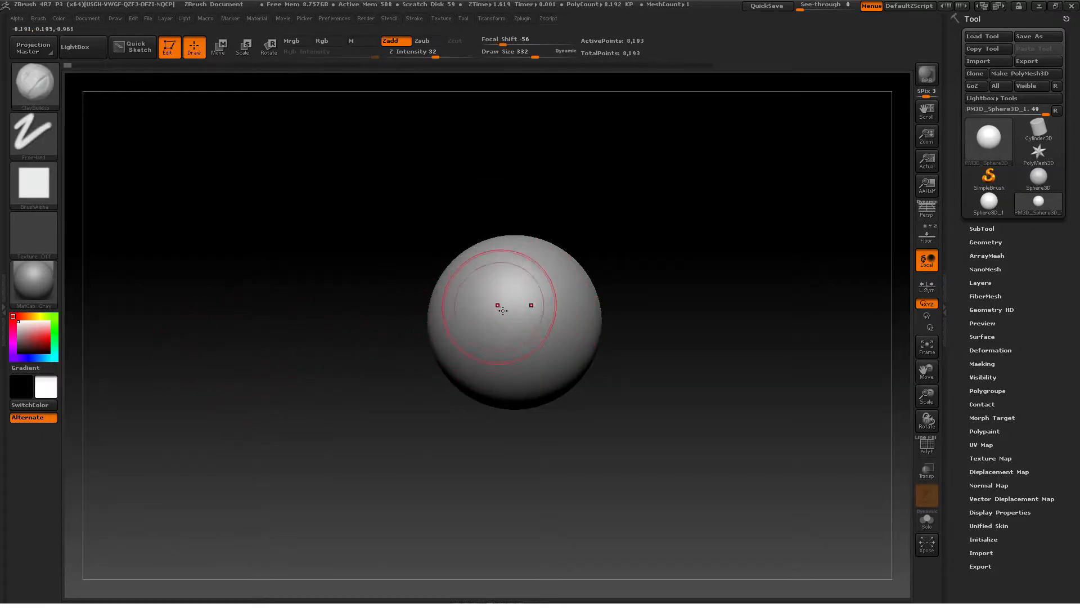
mouse_move(493, 272)
left_mouse_down()
mouse_move(480, 347)
mouse_move(495, 386)
left_mouse_up()
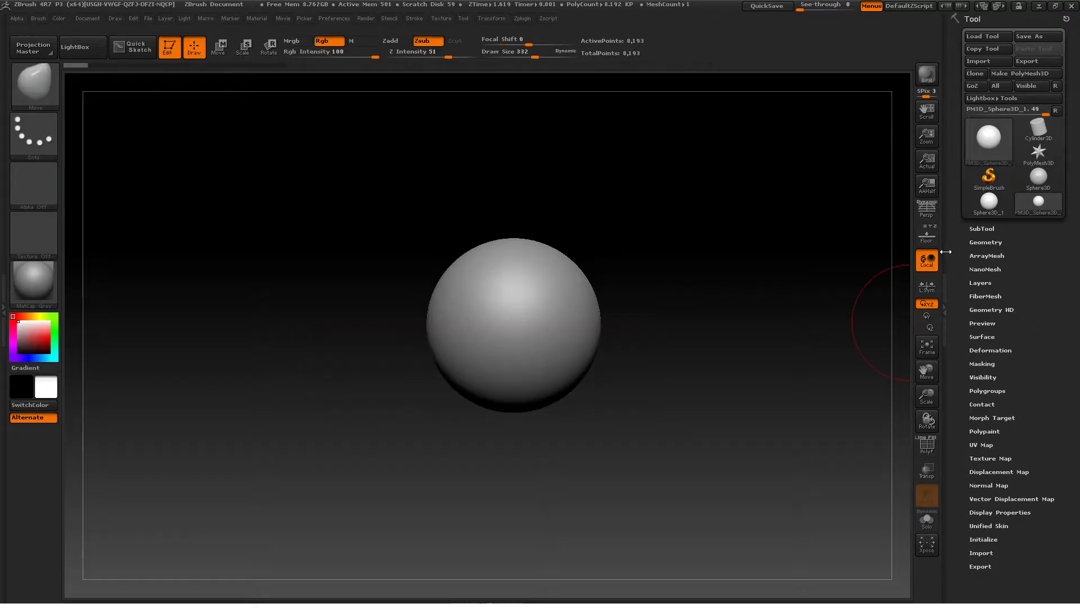
Step: Show the floor grid and examine the sphere's orientation against it from several angles
left_click(927, 242)
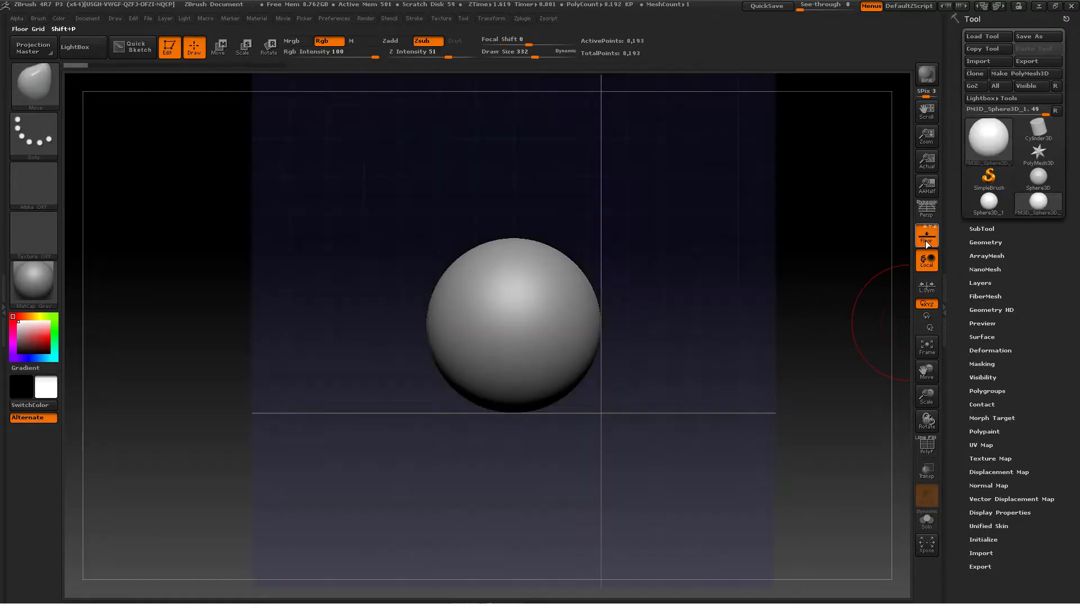
mouse_move(513, 341)
right_mouse_down()
mouse_move(526, 345)
mouse_move(478, 342)
mouse_move(503, 343)
right_mouse_up()
right_click_drag(562, 317, 565, 434)
right_click_drag(585, 333, 578, 369)
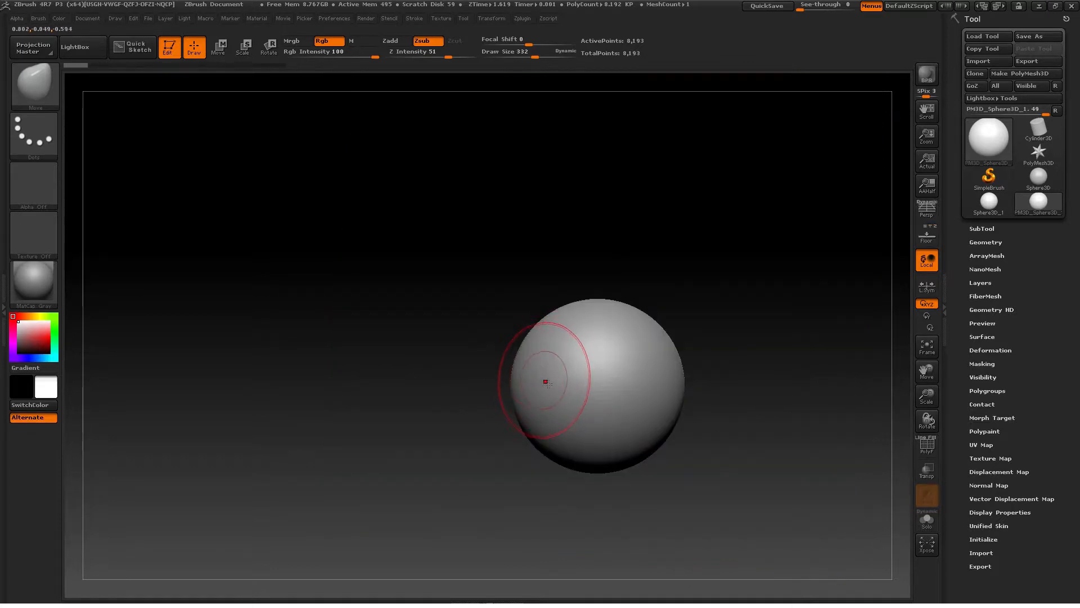
Step: Stretch the sphere into an elongated form with a tapered front and a broad back, using the Move brush at draw size 842
key("s")
mouse_move(545, 382)
left_mouse_down()
mouse_move(574, 383)
mouse_move(408, 420)
left_mouse_up()
left_click_drag(517, 324, 512, 326)
left_click_drag(608, 304, 619, 289)
left_click_drag(681, 385, 662, 384)
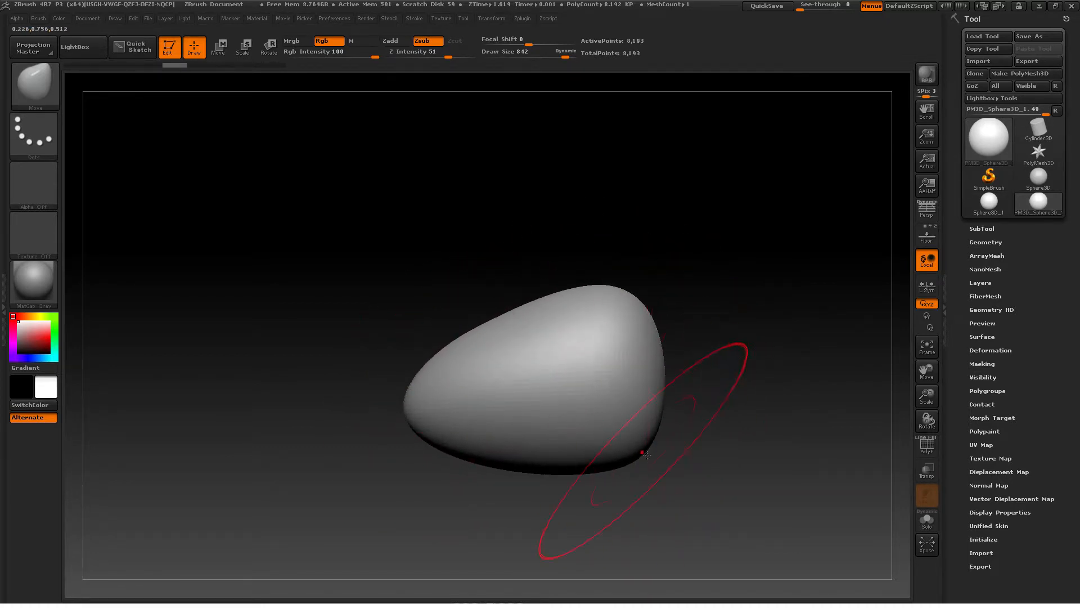
left_click_drag(647, 454, 675, 446)
left_click_drag(524, 462, 522, 449)
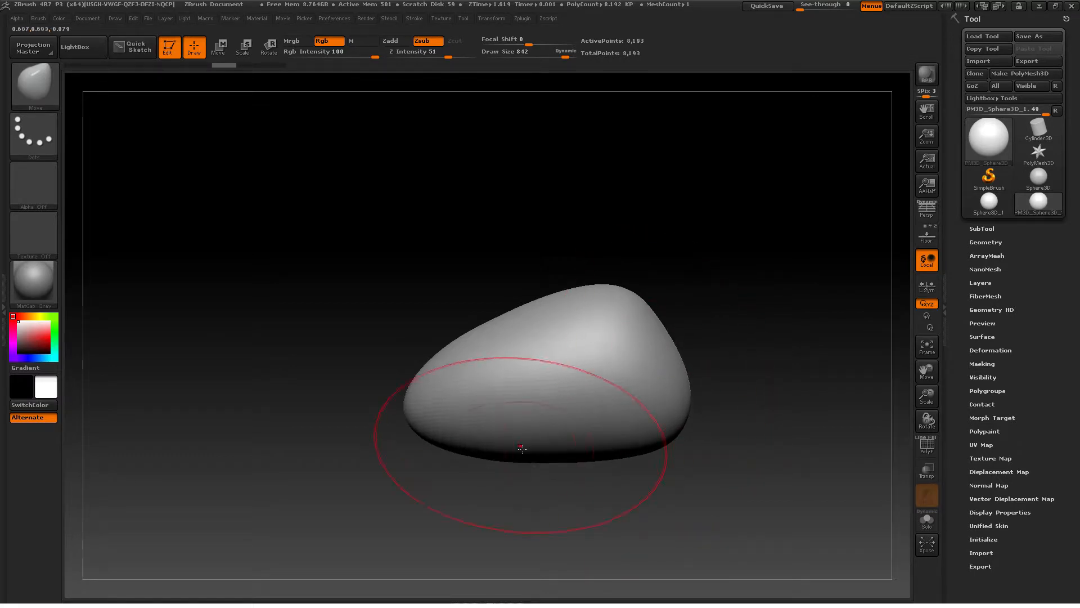
Step: Pull the underside of the front end down at draw size 667, then reshape its upper edge at draw size 842
key("s")
left_click_drag(438, 441, 446, 471)
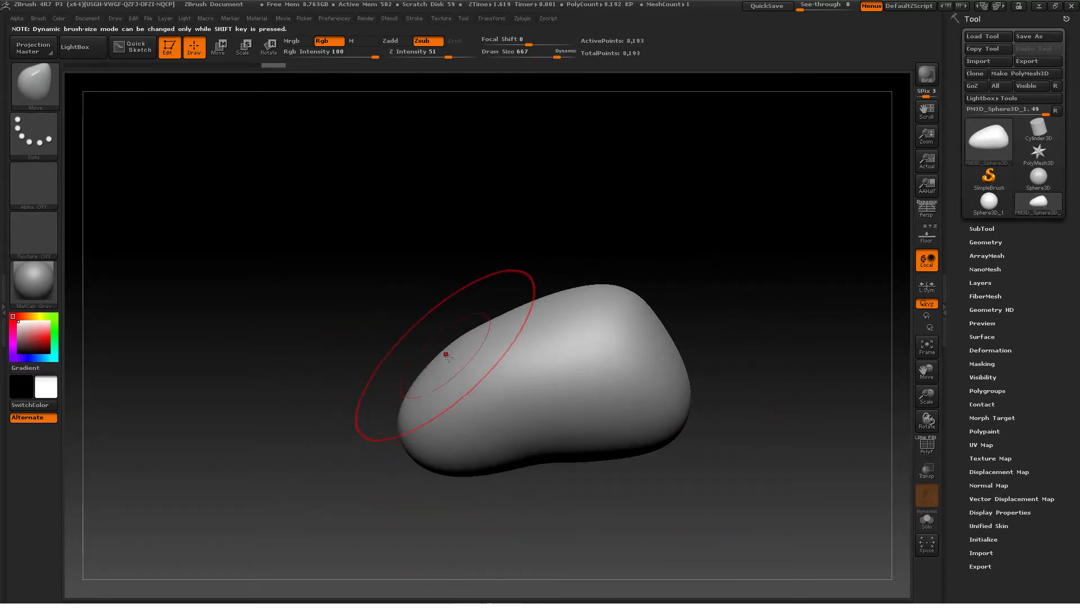
key("s")
left_click_drag(439, 345, 458, 344)
left_click_drag(454, 346, 464, 346)
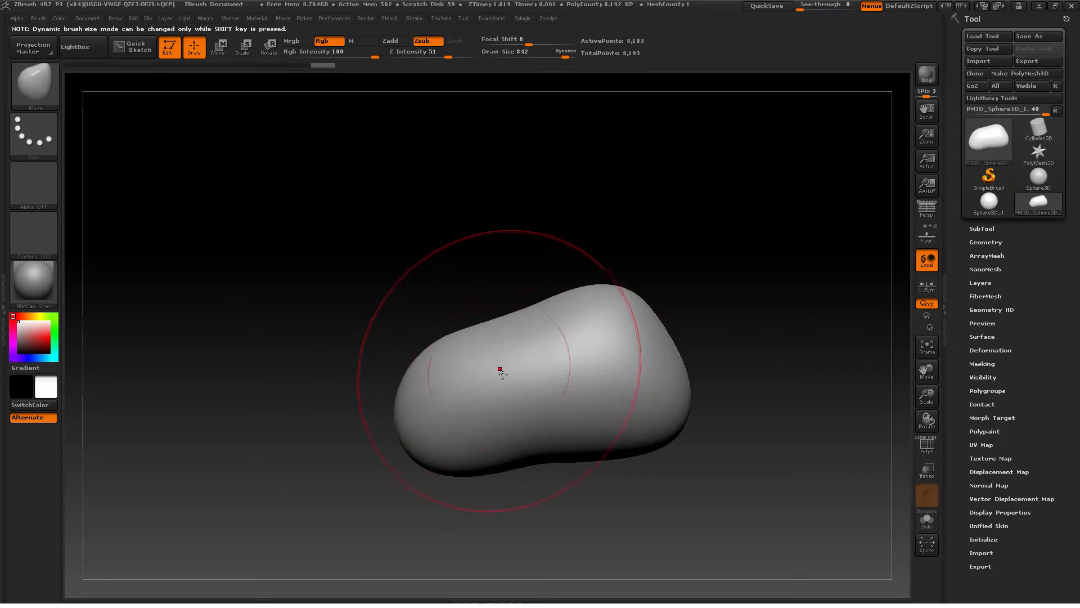
Step: Adjust the form's width symmetrically with the Move brush at draw size 842, narrowing the front and widening the back
right_click_drag(499, 369, 571, 383)
left_click_drag(503, 439, 490, 435)
right_click_drag(509, 431, 511, 503)
right_click_drag(543, 402, 573, 407, "alt")
left_click_drag(573, 396, 561, 395)
left_click_drag(569, 324, 588, 309)
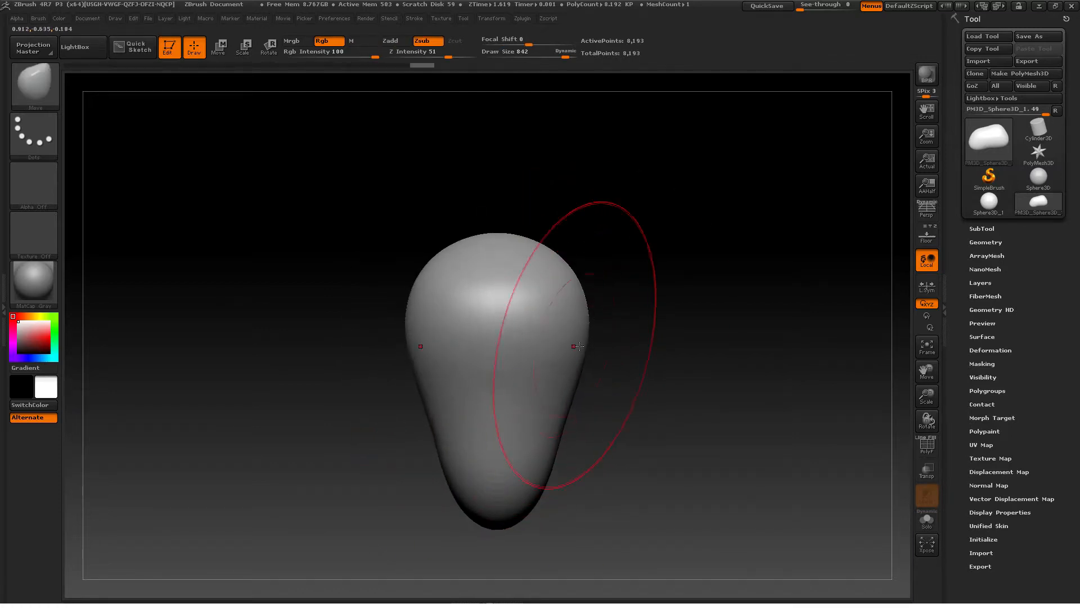
Step: Flatten the front face and pull its lower corner down with the Move brush, reducing the draw size to 568
mouse_move(572, 362)
right_mouse_down()
mouse_move(603, 302)
mouse_move(663, 292)
mouse_move(608, 362)
mouse_move(612, 231)
right_mouse_up()
left_click_drag(527, 401, 528, 388)
left_click_drag(449, 364, 462, 362)
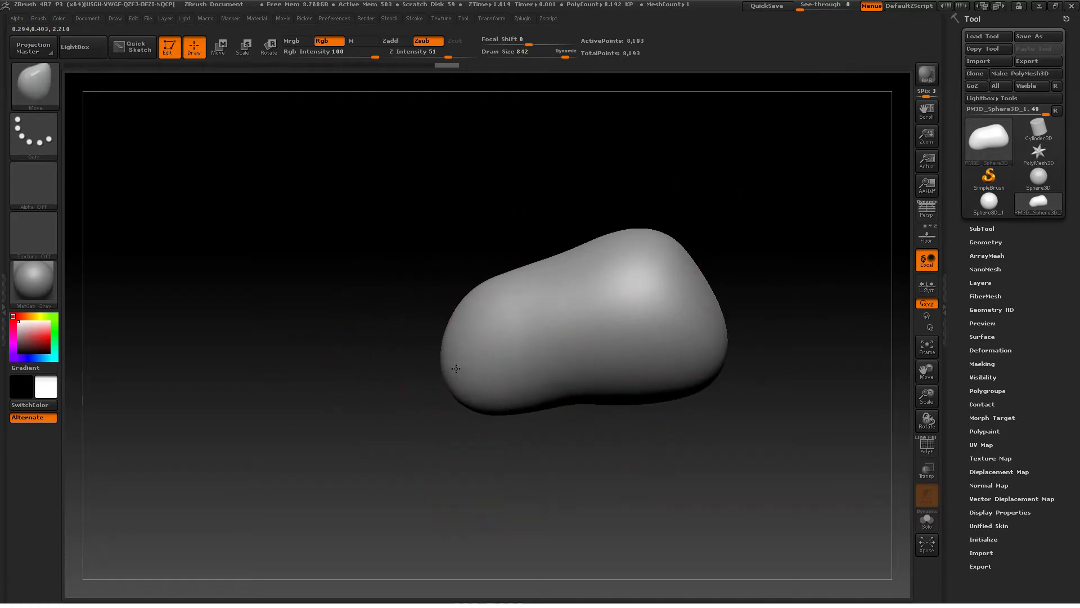
left_click_drag(508, 304, 495, 294)
mouse_move(458, 388)
left_mouse_down()
mouse_move(420, 374)
mouse_move(416, 391)
mouse_move(455, 415)
mouse_move(438, 413)
mouse_move(468, 419)
left_mouse_up()
key("s")
left_click_drag(429, 350, 447, 330)
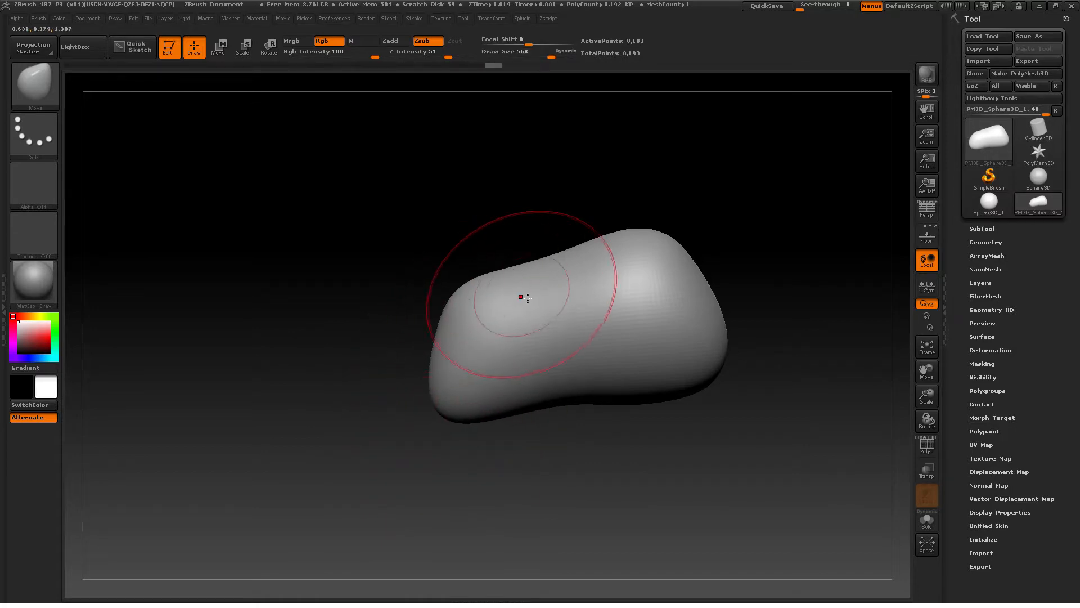
left_click_drag(537, 262, 530, 259)
Step: Push shallow hollows into both sides of the form with the Move brush at draw size 459
left_click_drag(742, 360, 799, 359, "shift")
mouse_move(636, 295)
left_mouse_down()
mouse_move(621, 293)
mouse_move(621, 316)
mouse_move(614, 288)
left_mouse_up()
key("s")
left_click_drag(726, 332, 670, 329)
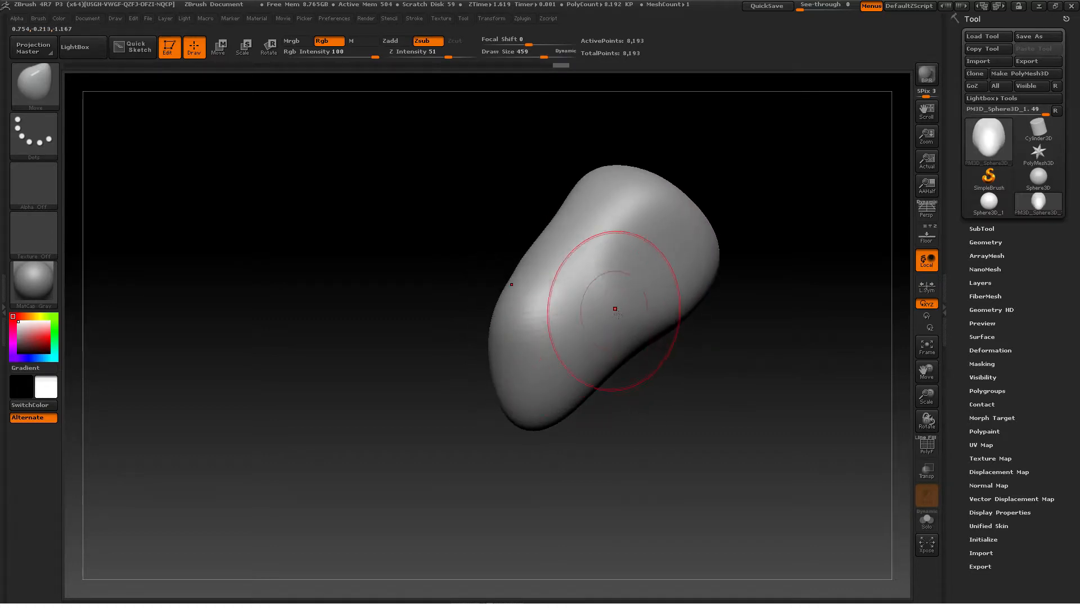
left_click_drag(615, 308, 608, 302)
left_click_drag(697, 332, 717, 344)
left_click_drag(647, 266, 638, 263)
left_click_drag(695, 321, 717, 323)
left_click_drag(631, 262, 622, 263)
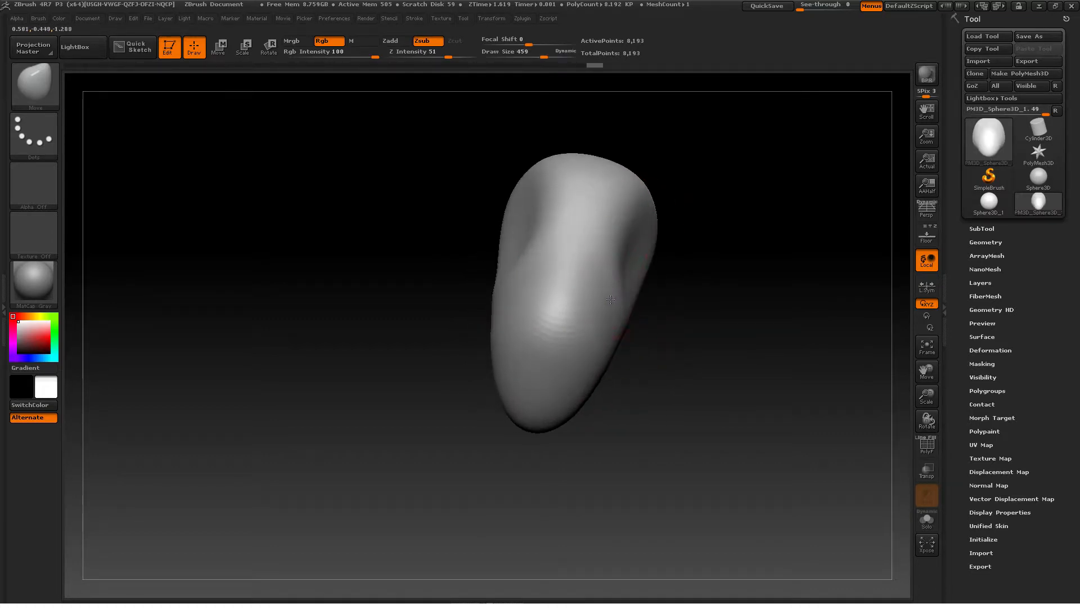
mouse_move(703, 338)
left_mouse_down()
mouse_move(673, 332)
mouse_move(712, 306)
mouse_move(664, 301)
left_mouse_up()
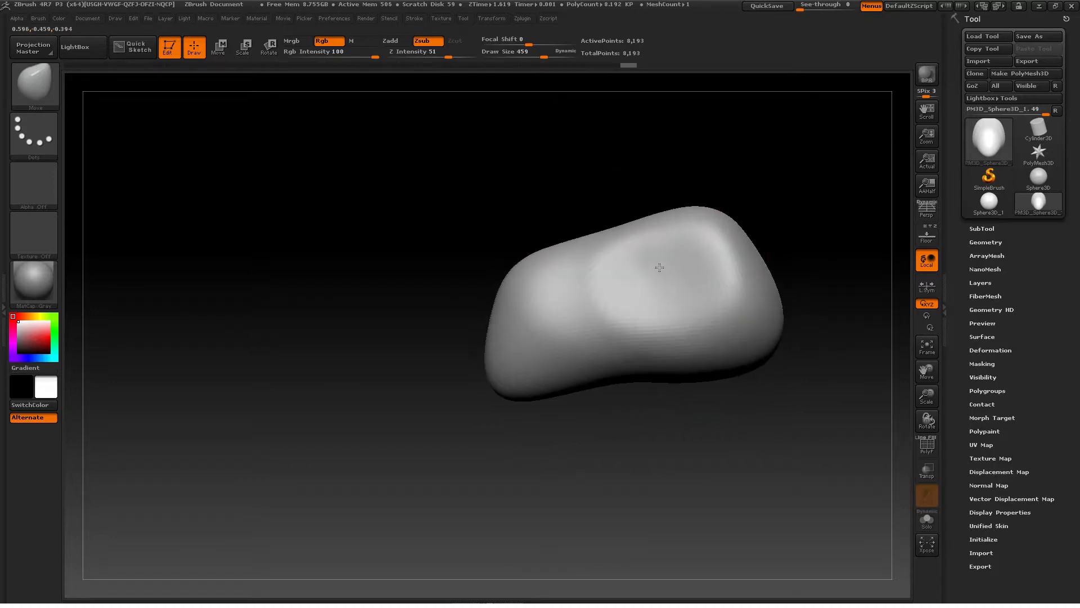
Step: Pull the lower back end of the form downward with the Move brush at draw sizes 626 and 752
key("s")
left_click_drag(730, 241, 733, 240)
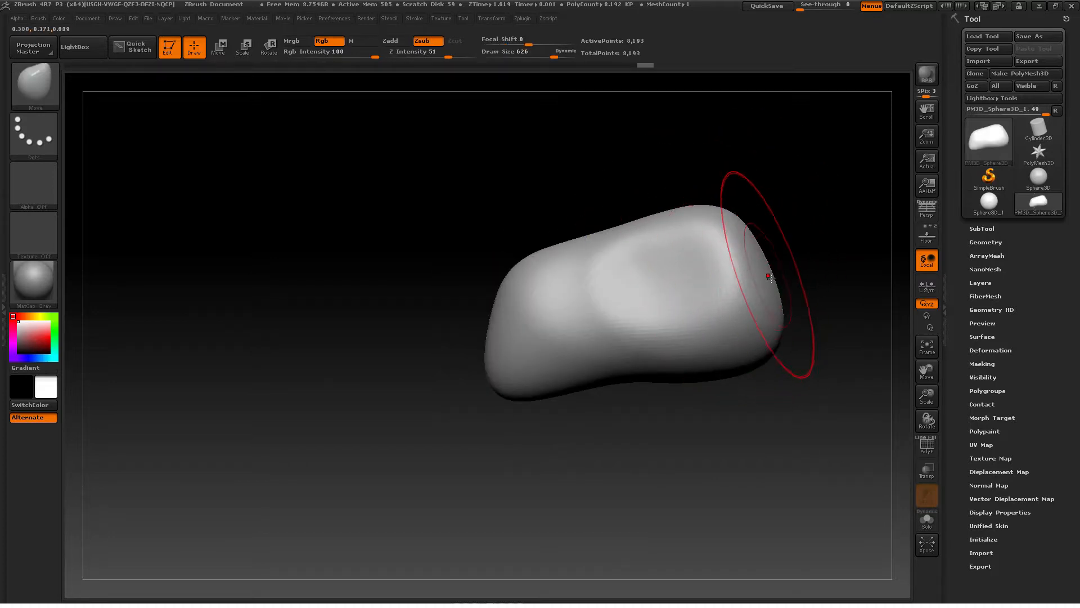
left_click_drag(766, 337, 773, 360)
mouse_move(698, 376)
left_mouse_down()
mouse_move(696, 396)
mouse_move(710, 393)
left_mouse_up()
key("s")
left_click_drag(746, 370, 756, 386)
mouse_move(628, 380)
left_mouse_down()
mouse_move(627, 394)
mouse_move(629, 376)
left_mouse_up()
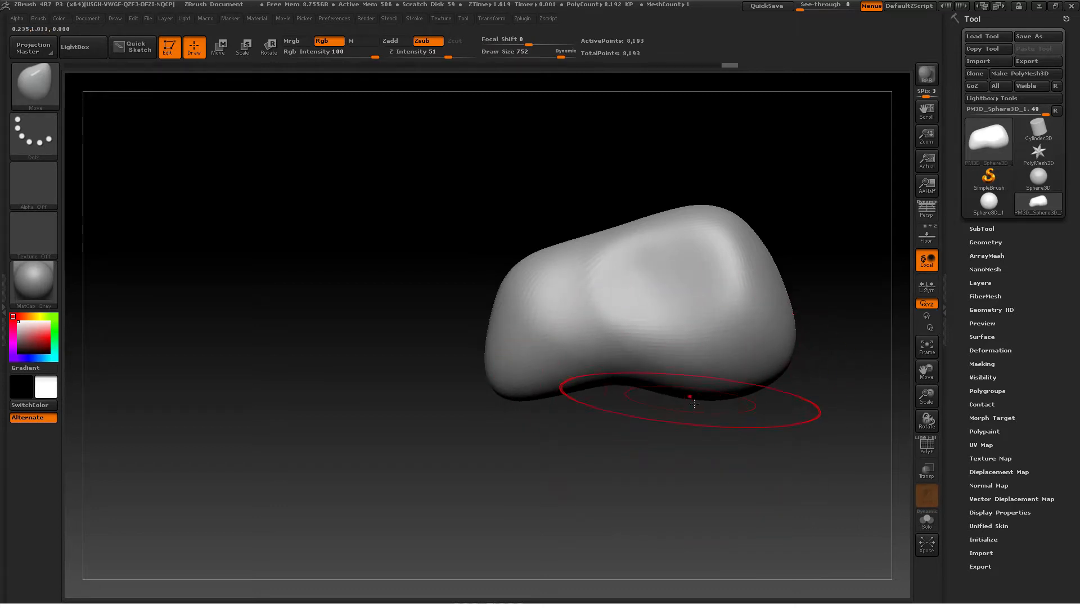
Step: Push the form's underside upward along its length with the Move brush at draw size 752
left_click_drag(690, 399, 692, 380)
left_click_drag(564, 391, 562, 380)
left_click_drag(610, 434, 609, 420)
left_click_drag(603, 403, 603, 393)
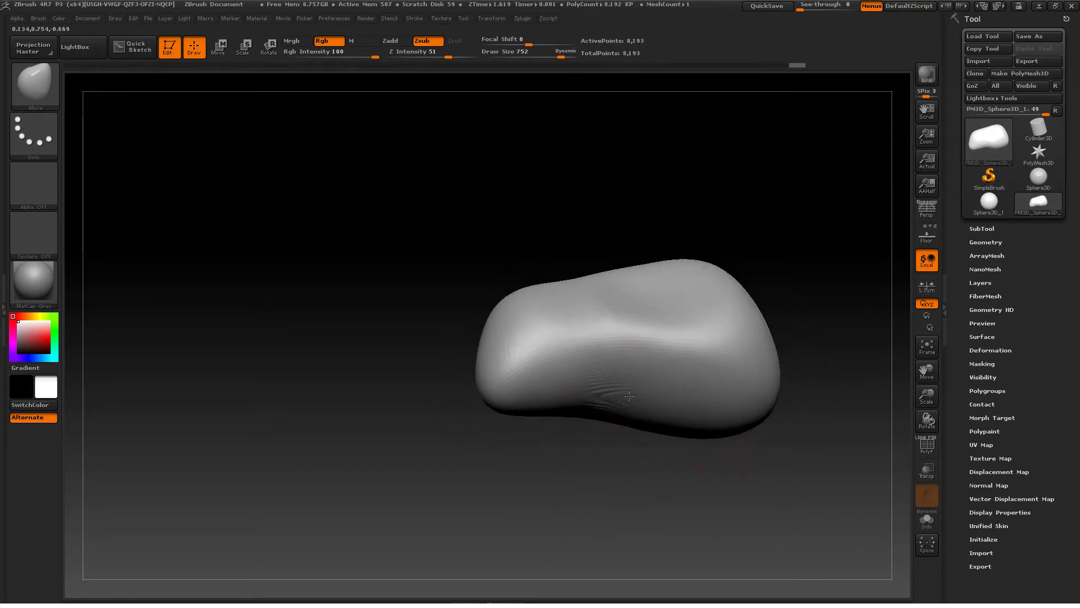
left_click_drag(656, 418, 656, 407)
left_click_drag(690, 450, 679, 382)
Step: Refine the lower edge of the form with small upward pushes of the Move brush at draw size 476
right_click_drag(679, 385, 715, 388)
left_click_drag(696, 389, 696, 379)
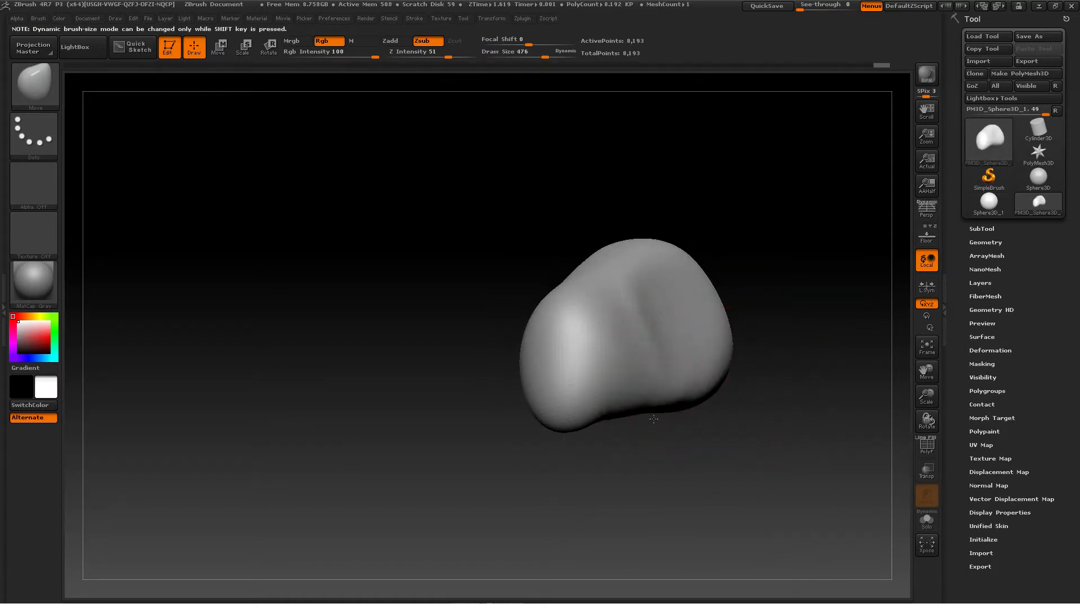
right_click_drag(621, 413, 600, 368)
left_click_drag(647, 430, 647, 417)
mouse_move(648, 417)
right_mouse_down()
mouse_move(622, 386)
mouse_move(554, 361)
right_mouse_up()
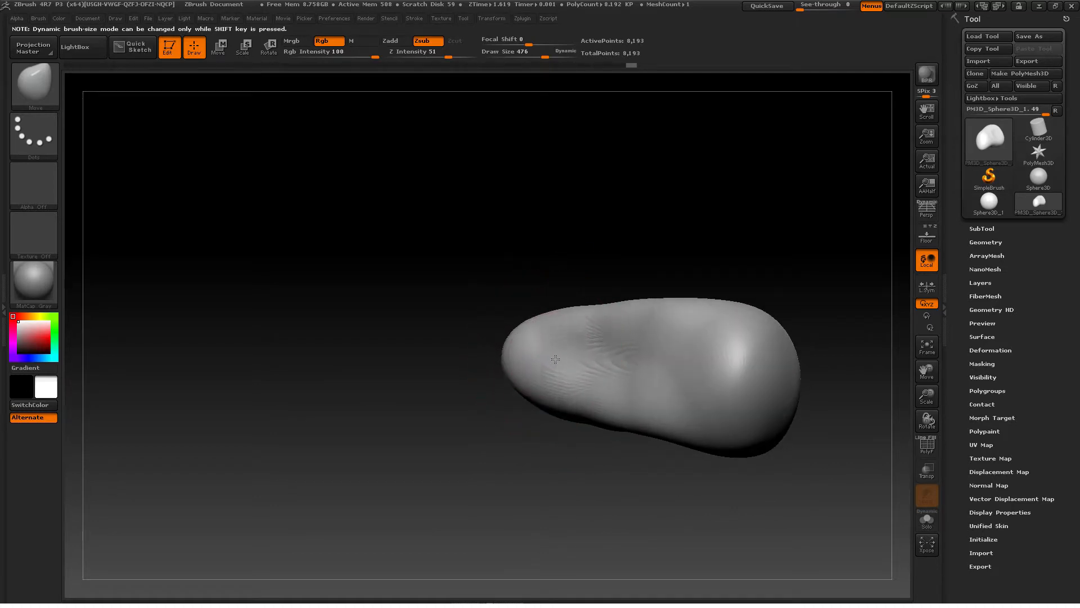
Step: Hollow out the underside of the form with the Move brush at draw sizes 304 and 244
key("s")
left_click_drag(555, 359, 540, 357)
left_click_drag(553, 360, 564, 362)
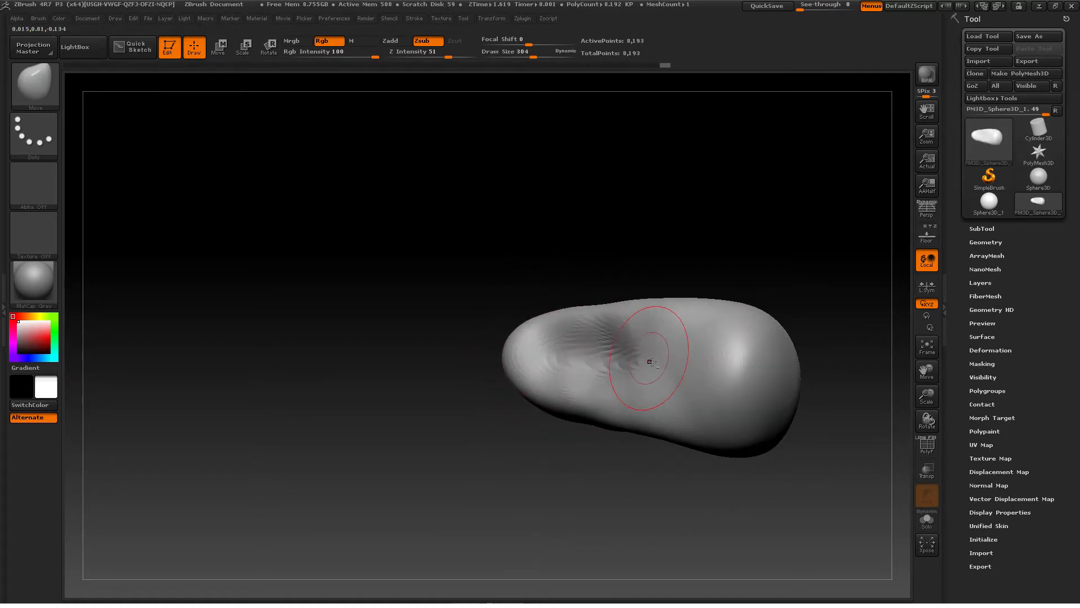
right_click_drag(687, 374, 661, 368)
key("s")
left_click_drag(654, 367, 647, 367)
left_click_drag(613, 350, 608, 365)
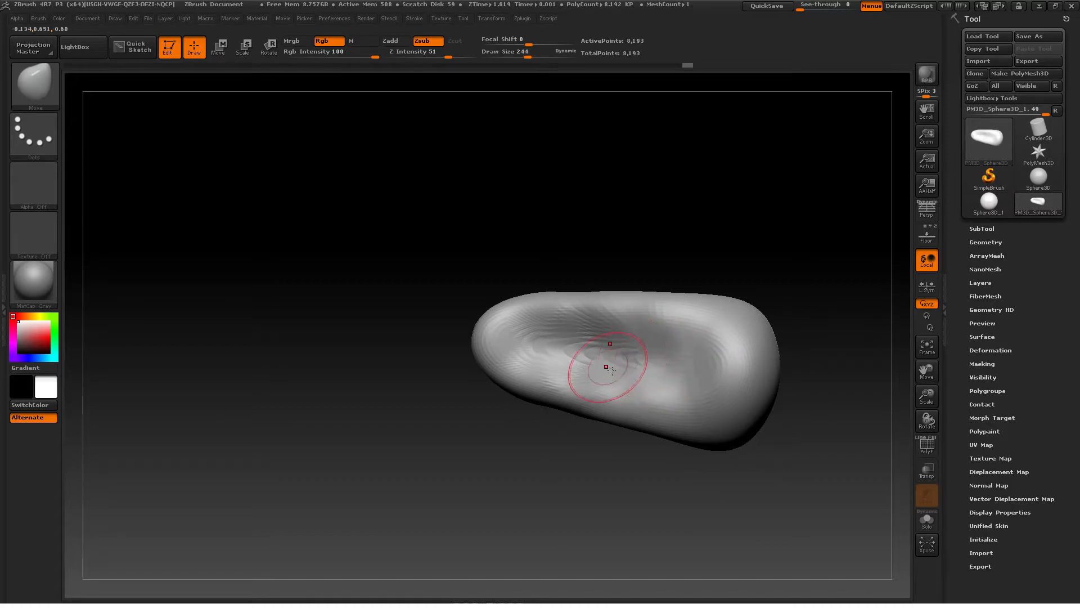
Step: Reshape the front lower corner and the bottom edge behind it with the Move brush at draw sizes 476 and 385
right_click_drag(608, 365, 622, 436)
key("s")
left_click_drag(593, 369, 619, 370)
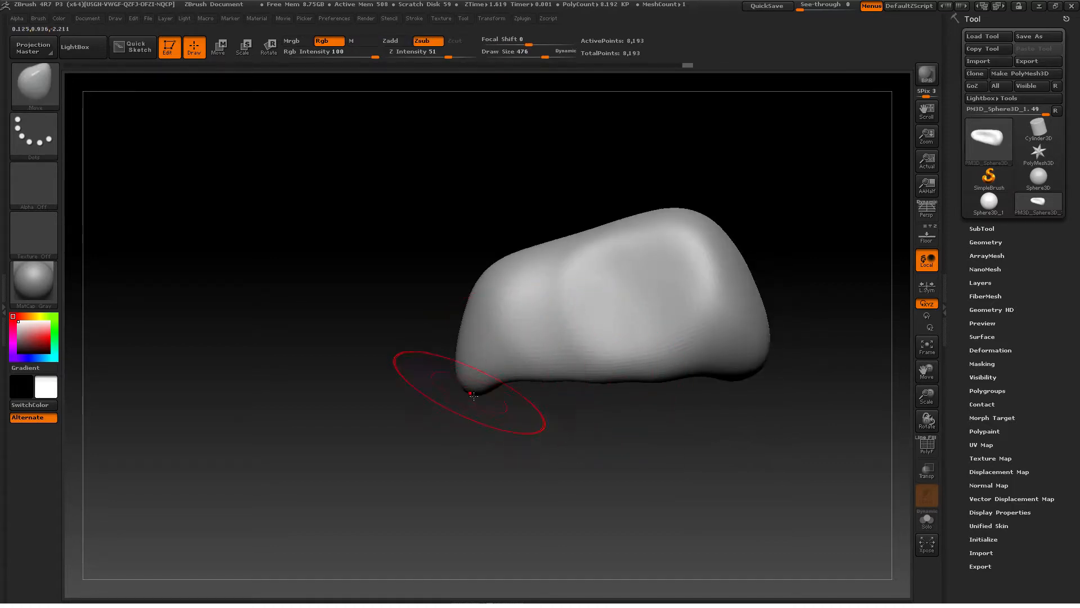
left_click_drag(473, 396, 509, 381)
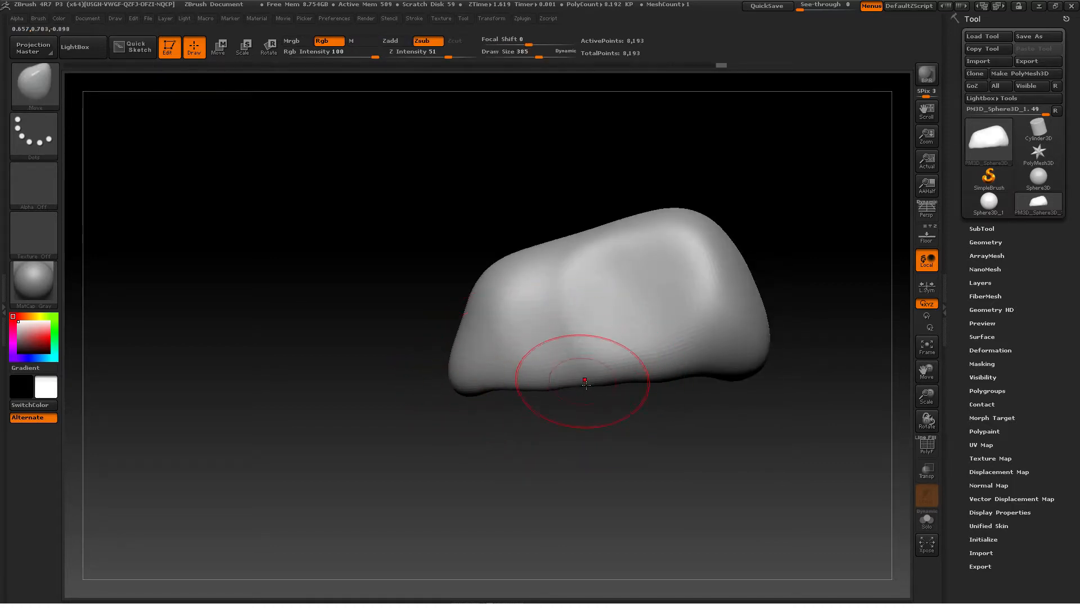
Step: Reshape the back of the underside and the rear end with the Move brush at draw size 451
right_click_drag(606, 386, 543, 377)
key("s")
left_click_drag(645, 406, 650, 406)
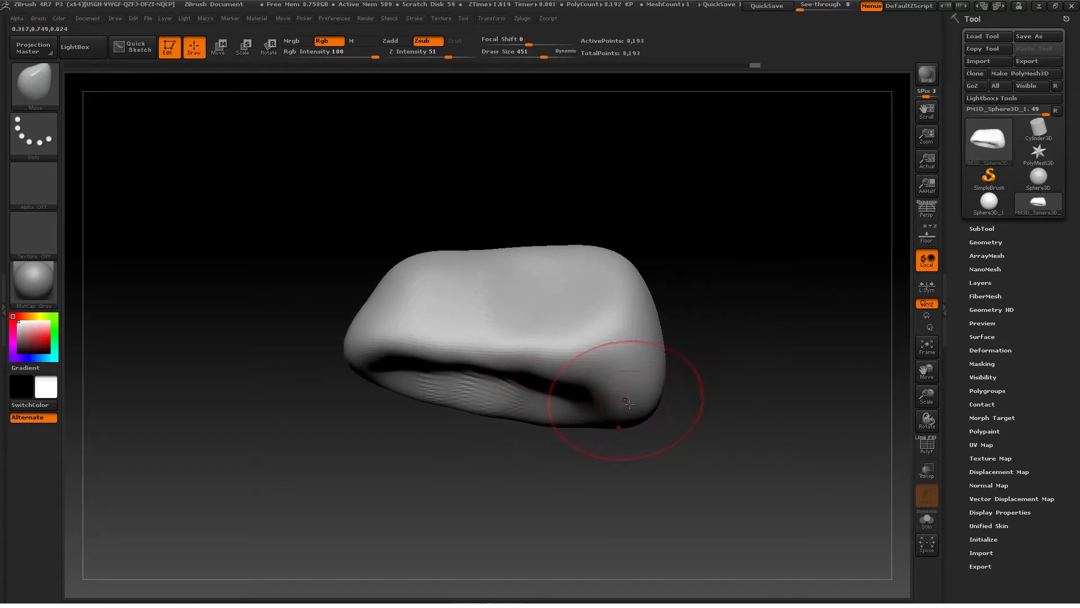
right_click_drag(632, 379, 636, 401)
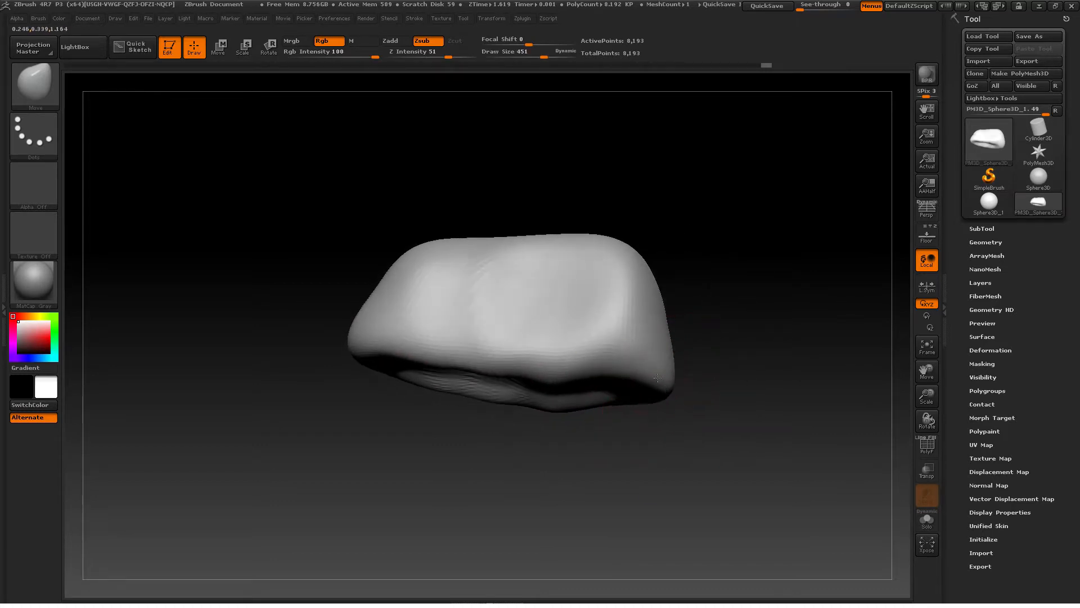
left_click_drag(642, 368, 642, 367, "alt")
mouse_move(642, 368)
right_mouse_down()
mouse_move(642, 394)
mouse_move(632, 392)
right_mouse_up()
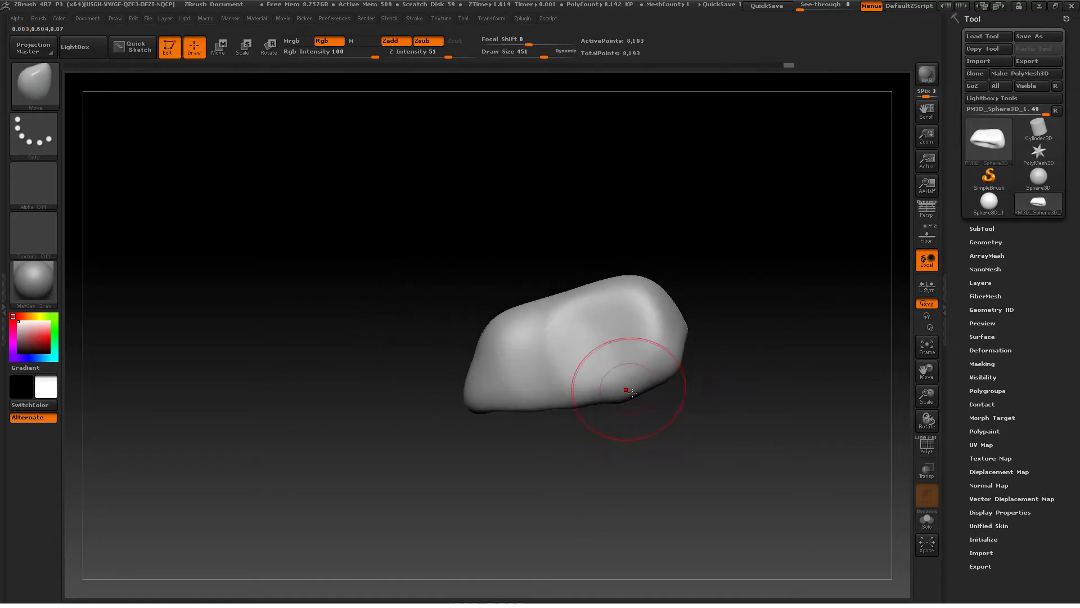
right_click_drag(695, 339, 699, 335)
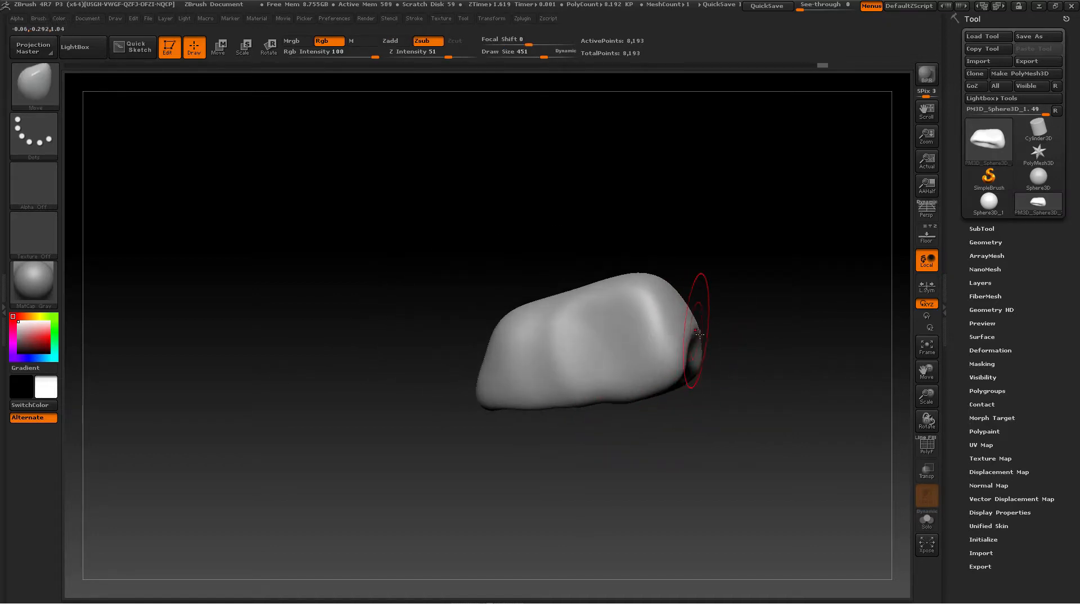
left_click_drag(688, 329, 679, 326)
right_click_drag(668, 324, 646, 318)
Step: Widen the back end symmetrically and pull the front lower corner down with the Move brush at draw size 728
key("s")
mouse_move(639, 307)
left_mouse_down()
mouse_move(669, 312)
mouse_move(650, 341)
left_mouse_up()
mouse_move(651, 341)
right_mouse_down()
mouse_move(632, 409)
mouse_move(639, 355)
right_mouse_up()
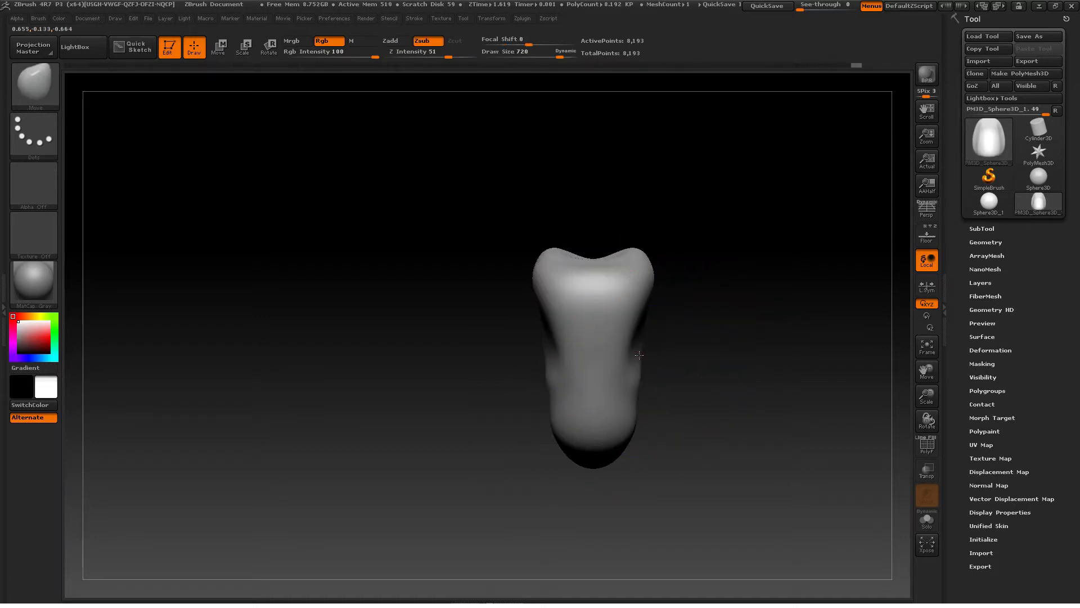
left_click_drag(649, 274, 664, 276)
mouse_move(664, 276)
right_mouse_down()
mouse_move(637, 299)
mouse_move(591, 402)
right_mouse_up()
left_click_drag(574, 418, 563, 443)
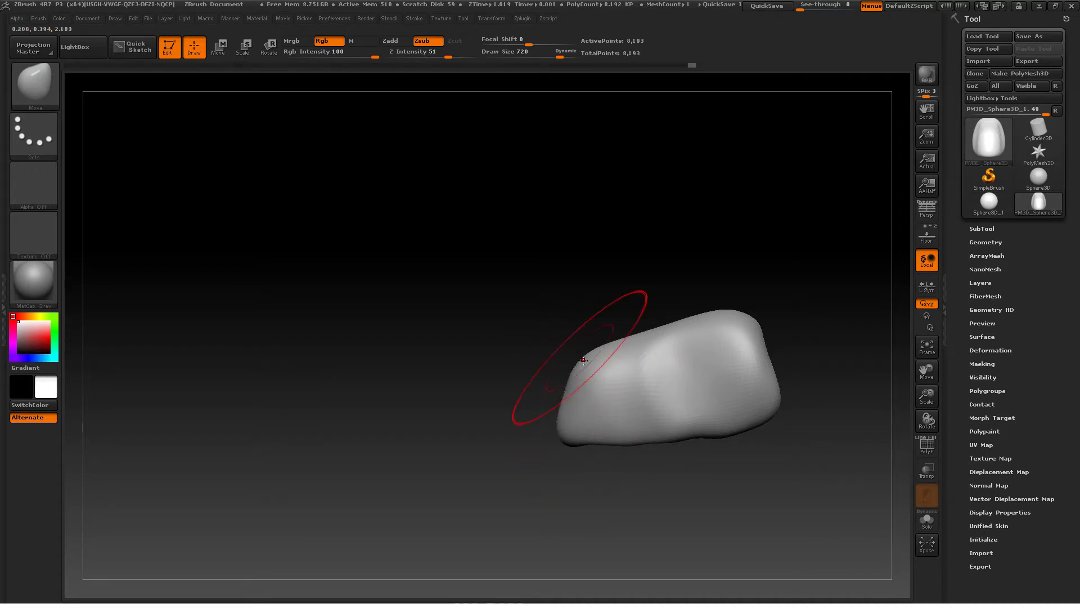
left_click_drag(685, 325, 688, 336)
right_click_drag(688, 335, 707, 340)
Step: Push hollows into the upper sides of the form symmetrically with the Move brush at draw size 409
left_click_drag(560, 54, 541, 54)
right_click_drag(698, 321, 673, 348)
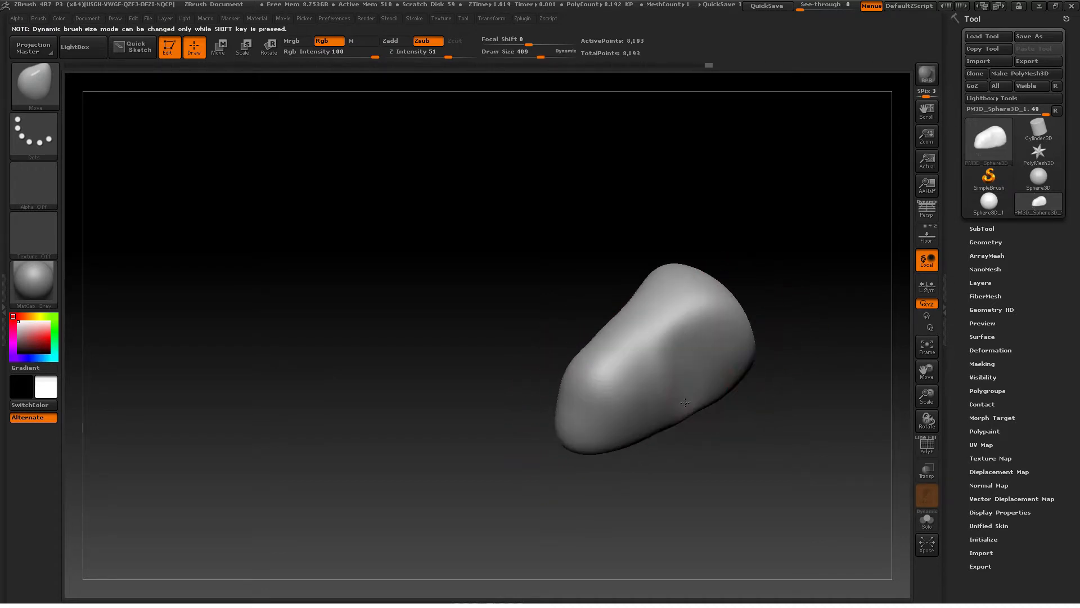
mouse_move(675, 348)
left_mouse_down()
mouse_move(690, 361)
mouse_move(665, 402)
left_mouse_up()
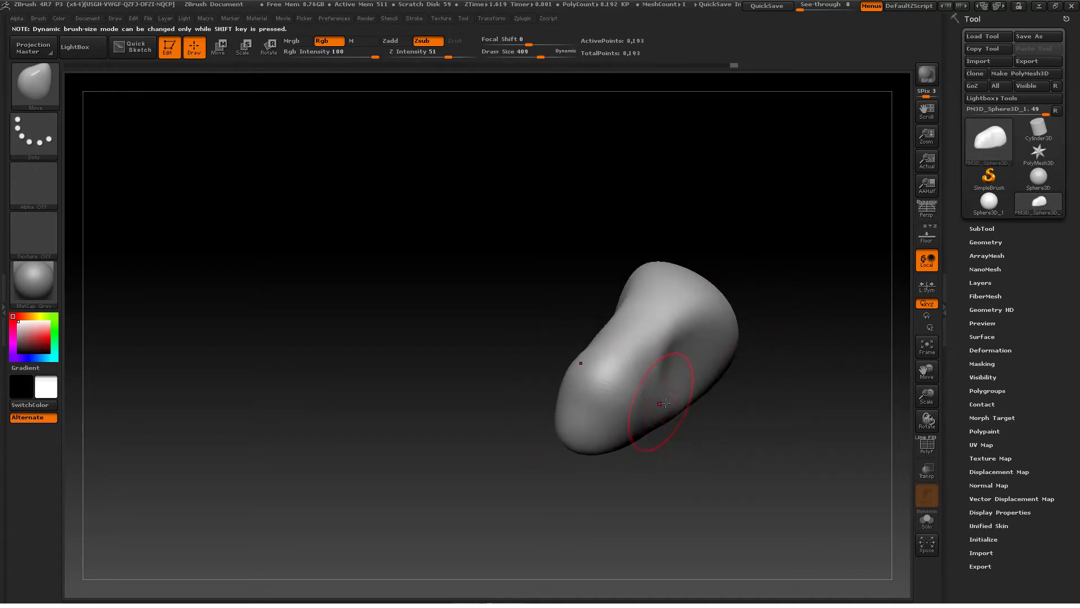
mouse_move(712, 340)
left_mouse_down()
mouse_move(689, 361)
mouse_move(689, 321)
mouse_move(704, 351)
mouse_move(692, 385)
left_mouse_up()
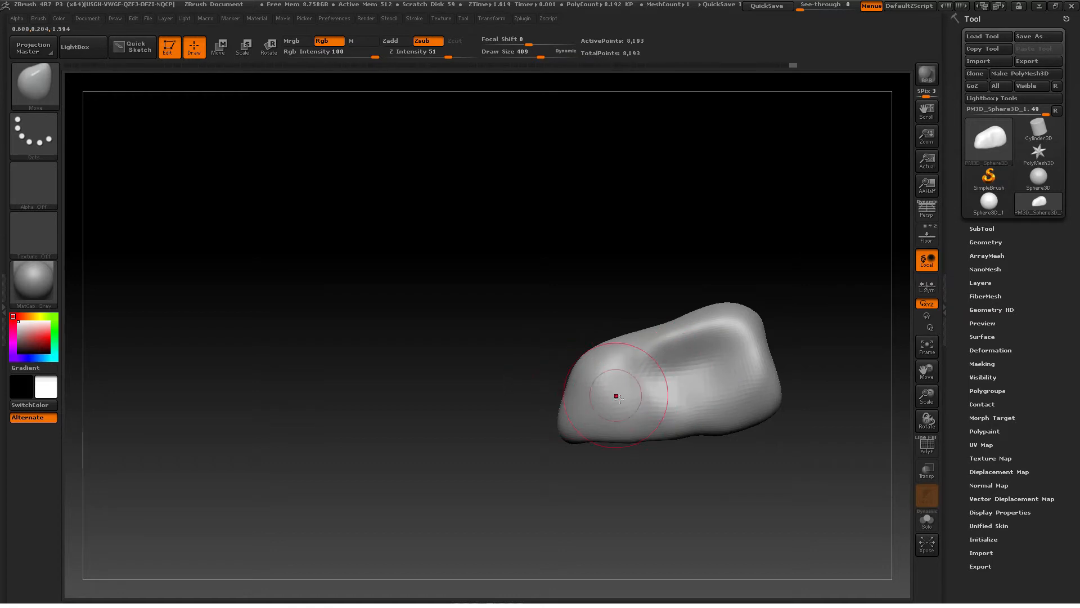
Step: Square off the front upper corner of the form with the Move brush at draw size 549
key("s")
left_click_drag(572, 371, 579, 368)
key("s")
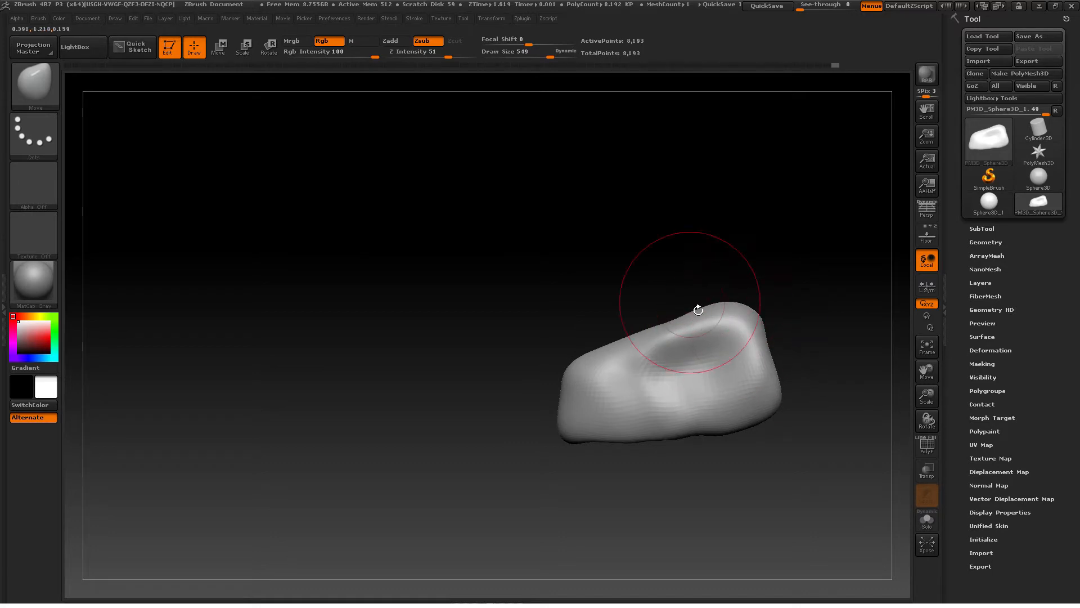
mouse_move(698, 310)
left_mouse_down()
mouse_move(695, 298)
mouse_move(683, 310)
mouse_move(760, 326)
left_mouse_up()
Step: Extend the side hollows toward the front and fill out the sides below them with the Move brush at draw size 401
key("s")
mouse_move(716, 373)
left_mouse_down()
mouse_move(730, 375)
mouse_move(678, 401)
mouse_move(692, 487)
mouse_move(718, 489)
mouse_move(724, 328)
mouse_move(743, 283)
mouse_move(741, 265)
mouse_move(725, 268)
mouse_move(733, 295)
mouse_move(771, 296)
mouse_move(771, 311)
mouse_move(730, 296)
mouse_move(724, 254)
mouse_move(728, 337)
left_mouse_up()
right_click_drag(728, 338, 623, 363, "alt")
key("s")
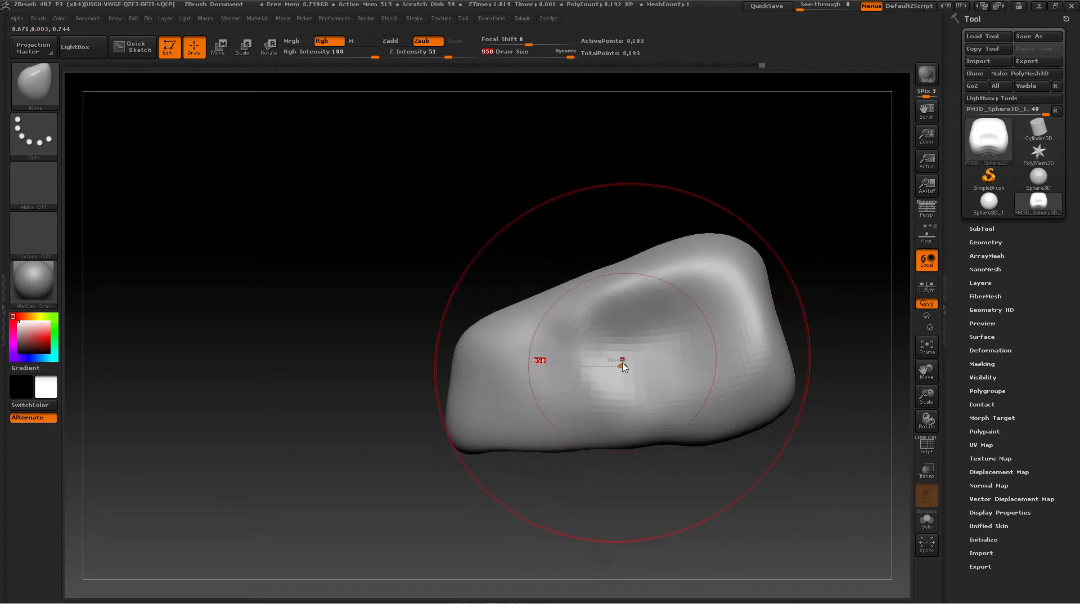
mouse_move(622, 364)
left_mouse_down()
mouse_move(613, 365)
mouse_move(632, 370)
left_mouse_up()
key("s")
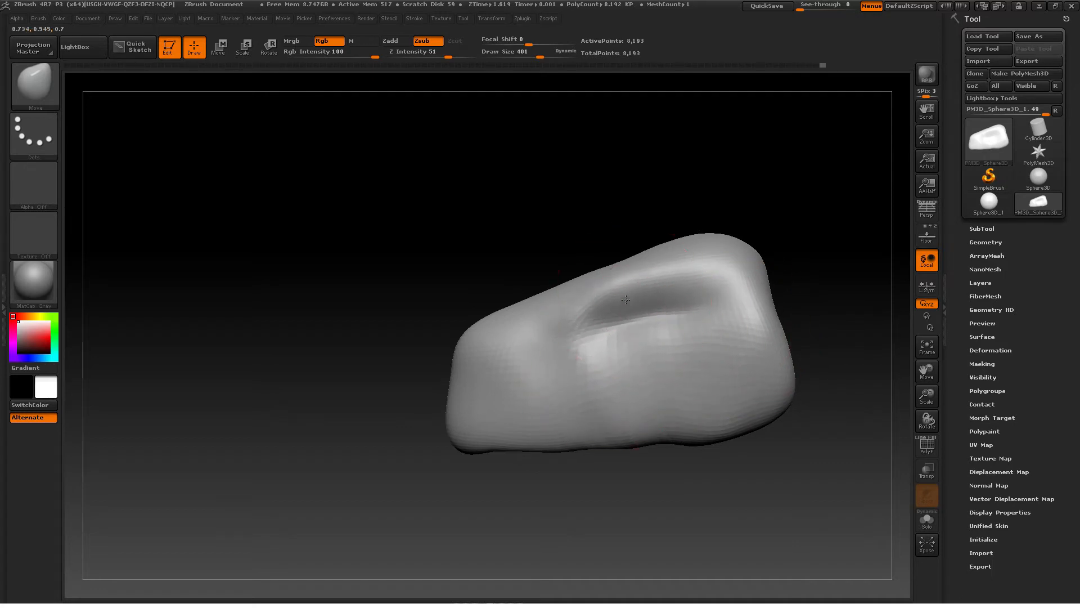
right_click_drag(584, 399, 635, 393)
right_click_drag(579, 349, 571, 367)
right_click_drag(670, 366, 508, 388)
mouse_move(585, 410)
right_mouse_down()
mouse_move(582, 379)
mouse_move(668, 379)
mouse_move(671, 426)
right_mouse_up()
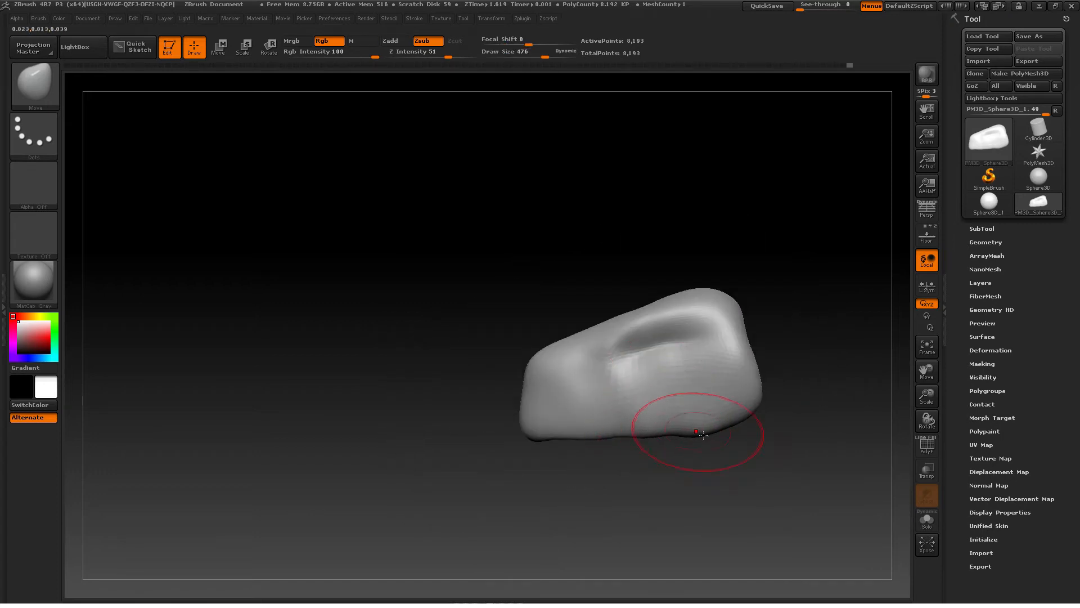
Step: Push in the rear lower corner and even out the bottom edge with the Move brush at draw size 657
key("bracketright")
key("bracketright")
left_click_drag(747, 417, 746, 420)
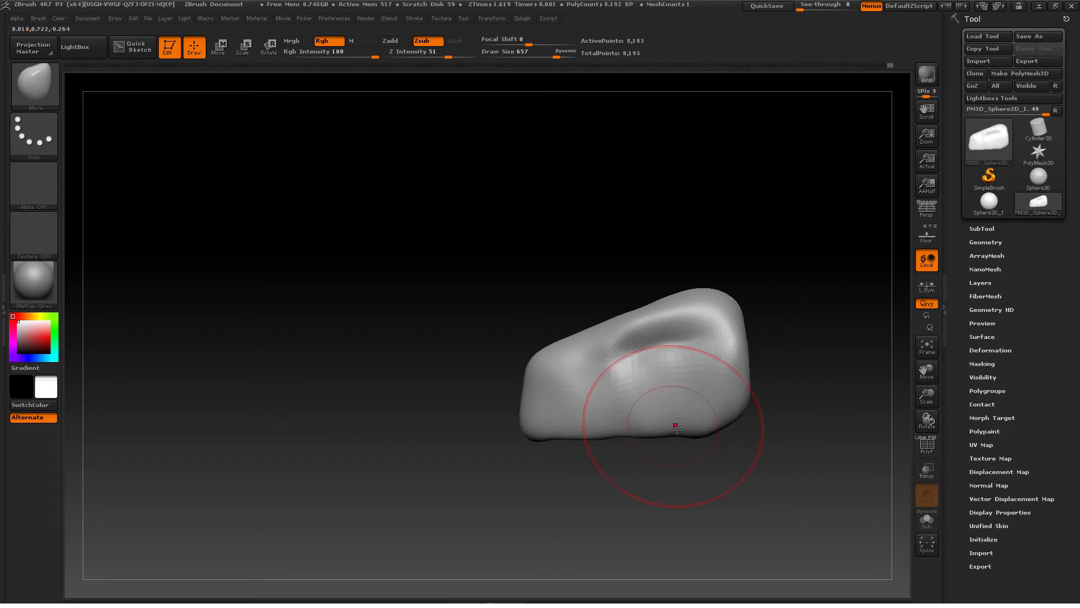
left_click_drag(592, 420, 591, 424)
mouse_move(592, 424)
right_mouse_down()
mouse_move(643, 421)
mouse_move(591, 422)
right_mouse_up()
Step: Deepen the side hollows and shape the bulges below them symmetrically with the Move brush at draw size 657
key("s")
right_click_drag(683, 397, 684, 360, "ctrl")
right_click_drag(723, 369, 687, 376)
key("s")
left_click_drag(688, 376, 664, 378)
key("s")
mouse_move(703, 385)
right_mouse_down()
mouse_move(642, 292)
mouse_move(649, 257)
mouse_move(707, 357)
mouse_move(613, 362)
mouse_move(678, 362)
mouse_move(663, 374)
mouse_move(672, 382)
right_mouse_up()
key("ctrl")
key("s")
left_click(668, 386)
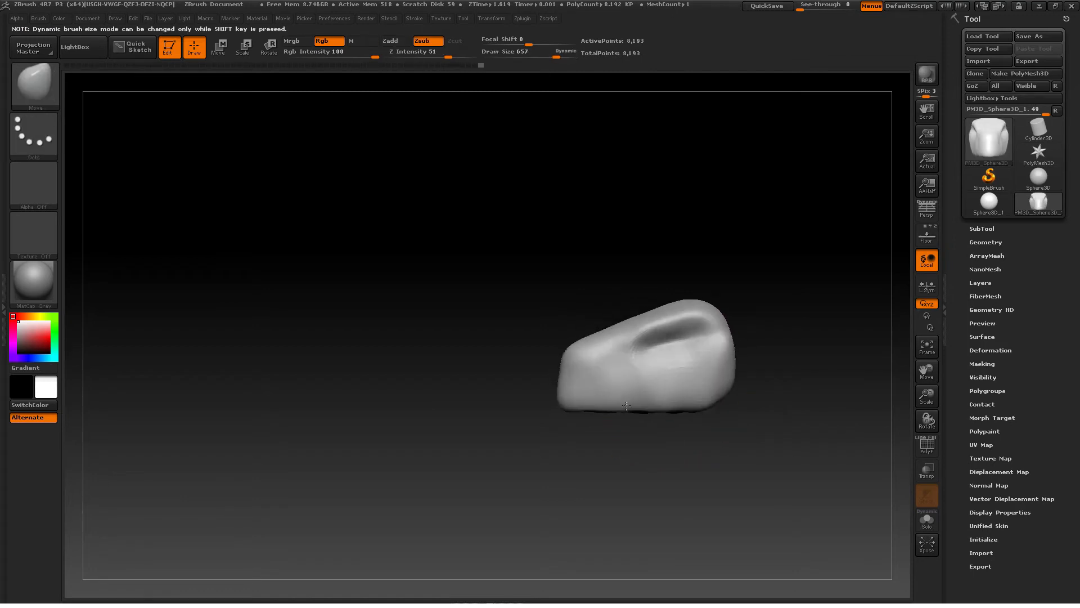
right_click_drag(626, 405, 767, 420)
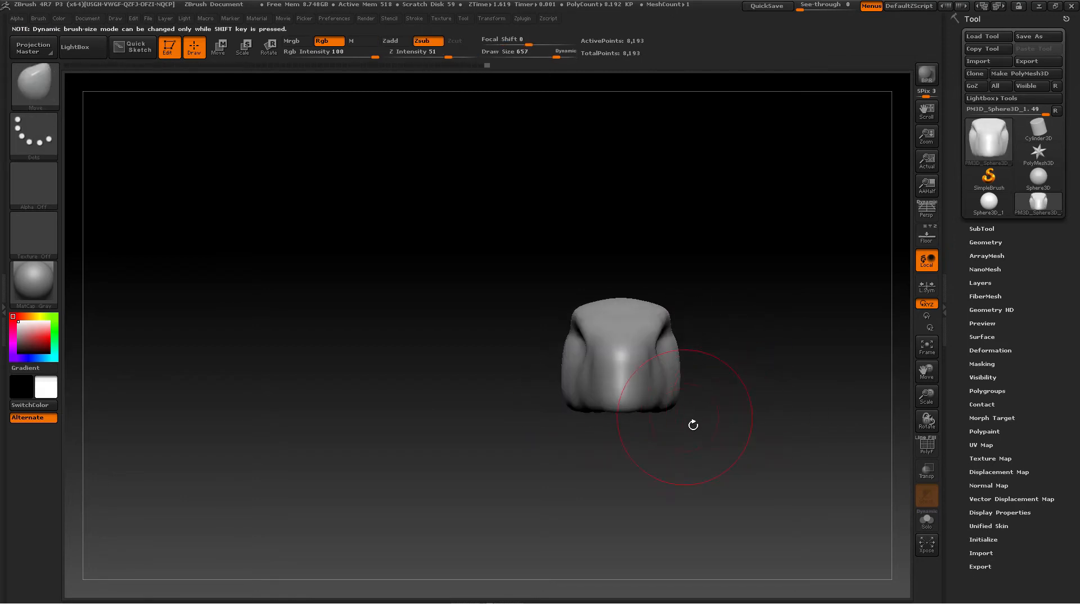
mouse_move(629, 391)
right_mouse_down("ctrl")
mouse_move(658, 433)
mouse_move(521, 335)
mouse_move(562, 417)
mouse_move(544, 353)
right_mouse_up("ctrl")
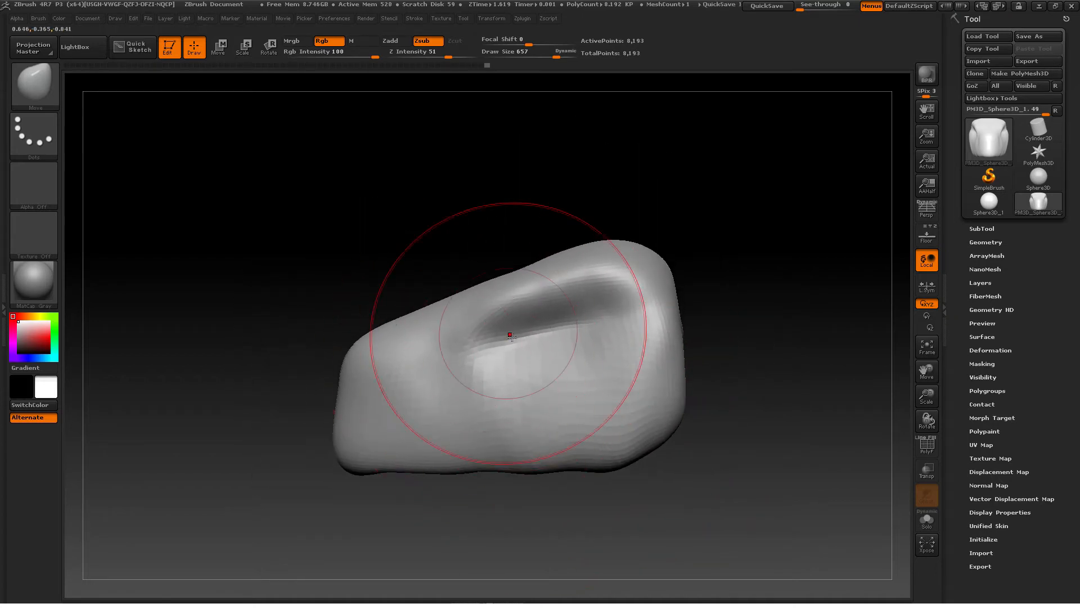
Step: Refine the side hollows and round the rear end with the Move brush at draw size 568
right_click_drag(445, 366, 527, 393)
key("s")
left_click_drag(526, 381, 526, 395)
mouse_move(527, 395)
right_mouse_down()
mouse_move(514, 377)
mouse_move(529, 375)
mouse_move(518, 351)
mouse_move(482, 353)
right_mouse_up()
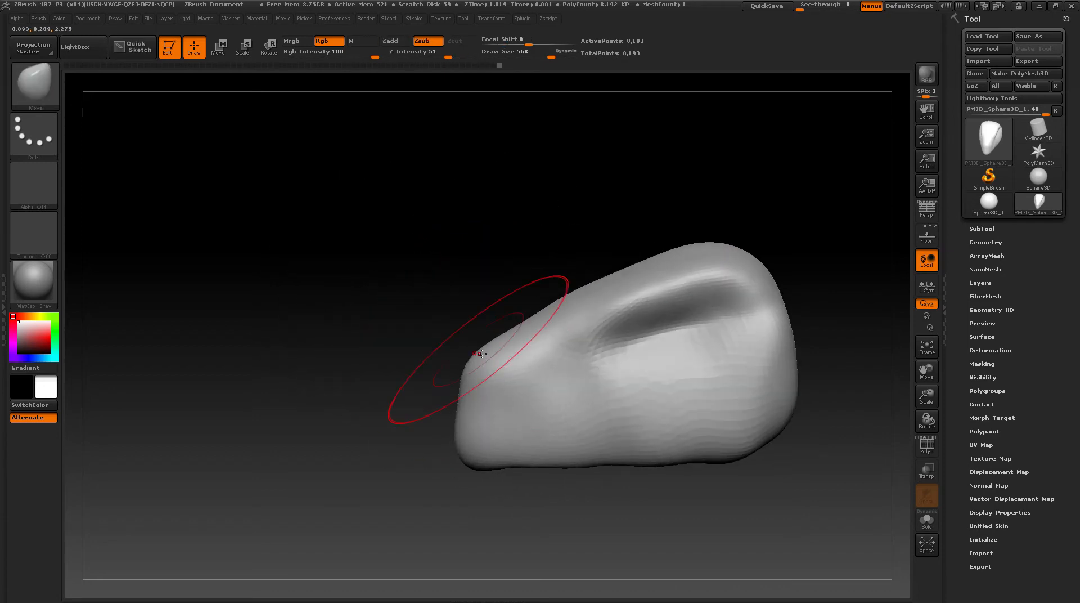
Step: Pull the front end of the form outward with the Move brush at draw size 646
key("s")
left_click_drag(481, 352, 486, 353)
left_click_drag(485, 353, 478, 353)
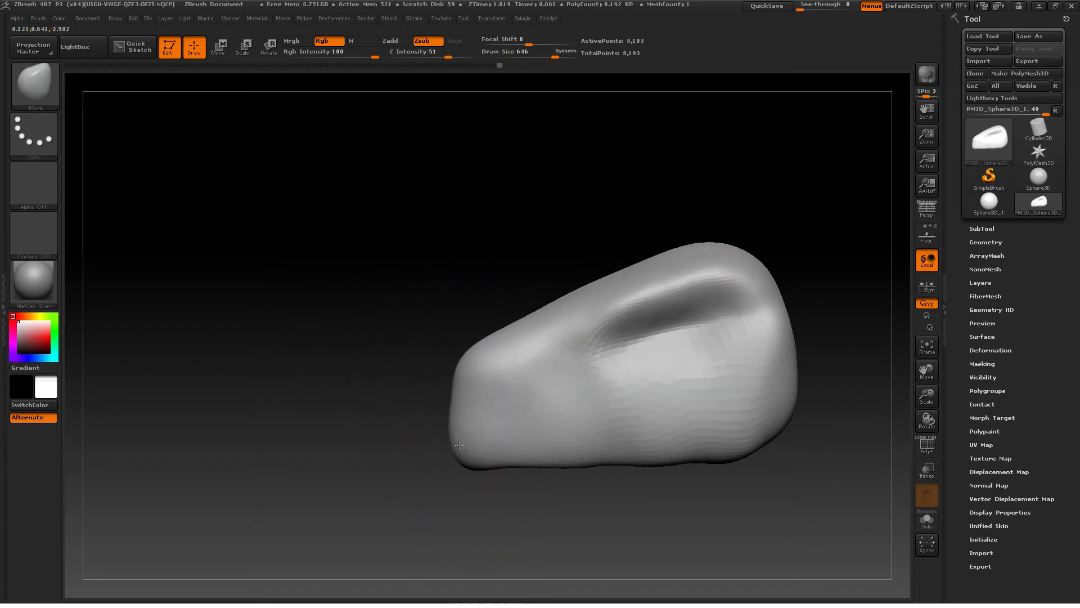
left_click_drag(459, 445, 457, 443)
Step: Adjust the front end and lower rim of the side hollows with a smaller Move brush
key("s")
left_click_drag(608, 329, 598, 329)
key("s")
left_click_drag(692, 297, 688, 297)
left_click_drag(588, 353, 576, 344)
left_click_drag(576, 345, 561, 356)
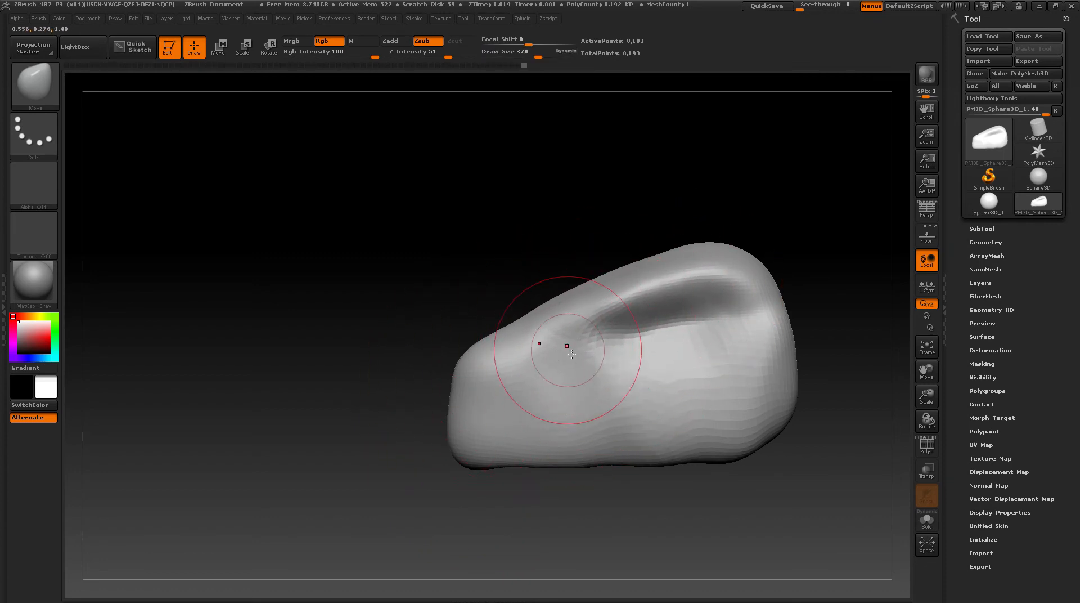
mouse_move(566, 345)
right_mouse_down()
mouse_move(636, 337)
mouse_move(597, 337)
right_mouse_up()
mouse_move(700, 290)
right_mouse_down()
mouse_move(673, 299)
mouse_move(683, 314)
right_mouse_up()
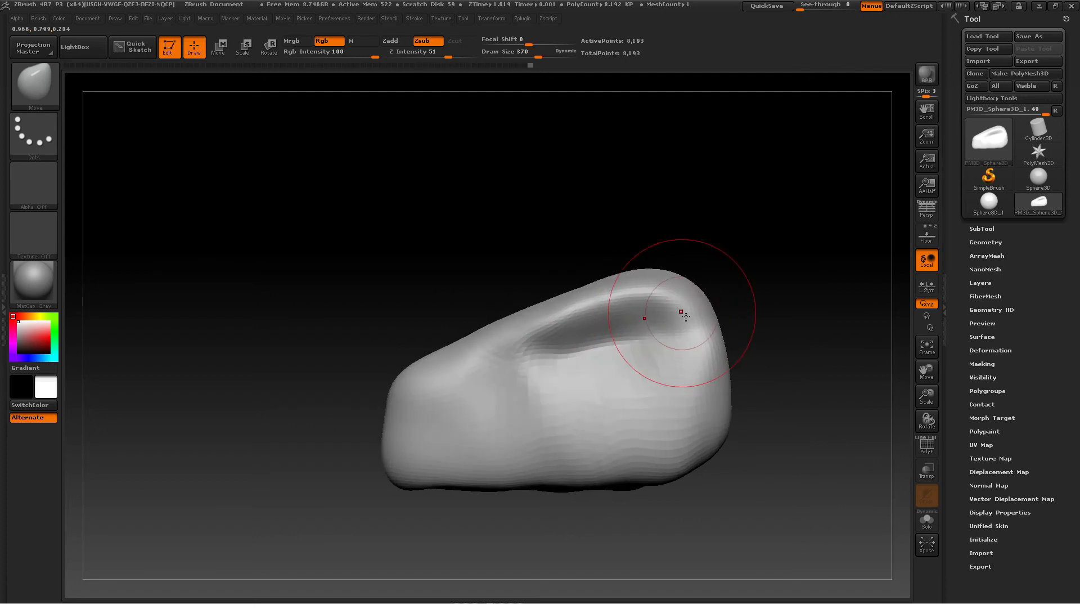
Step: Reshape the rear upper corner and the back of the side hollows with the Move brush at draw size 468
key("s")
left_click_drag(716, 317, 710, 287)
right_click_drag(710, 287, 684, 286)
left_click_drag(681, 287, 669, 289)
left_click_drag(668, 278, 666, 287)
right_click_drag(630, 272, 638, 275)
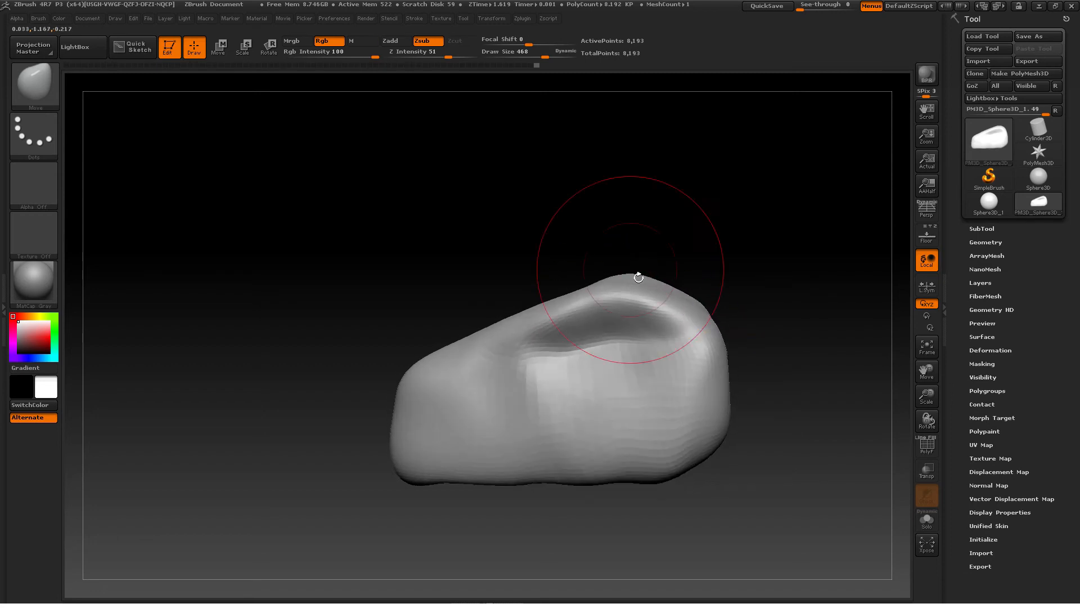
Step: Smooth out the top ridge and the rear contour with the Move brush, finishing at draw size 503
key("s")
left_click_drag(635, 277, 633, 276)
mouse_move(633, 278)
right_mouse_down()
mouse_move(674, 292)
mouse_move(673, 328)
right_mouse_up()
key("s")
left_click(722, 390)
left_click_drag(713, 399, 718, 406)
right_click_drag(718, 406, 704, 349, "alt")
Step: Start saving the sculpted tool to a file
left_click(1038, 37)
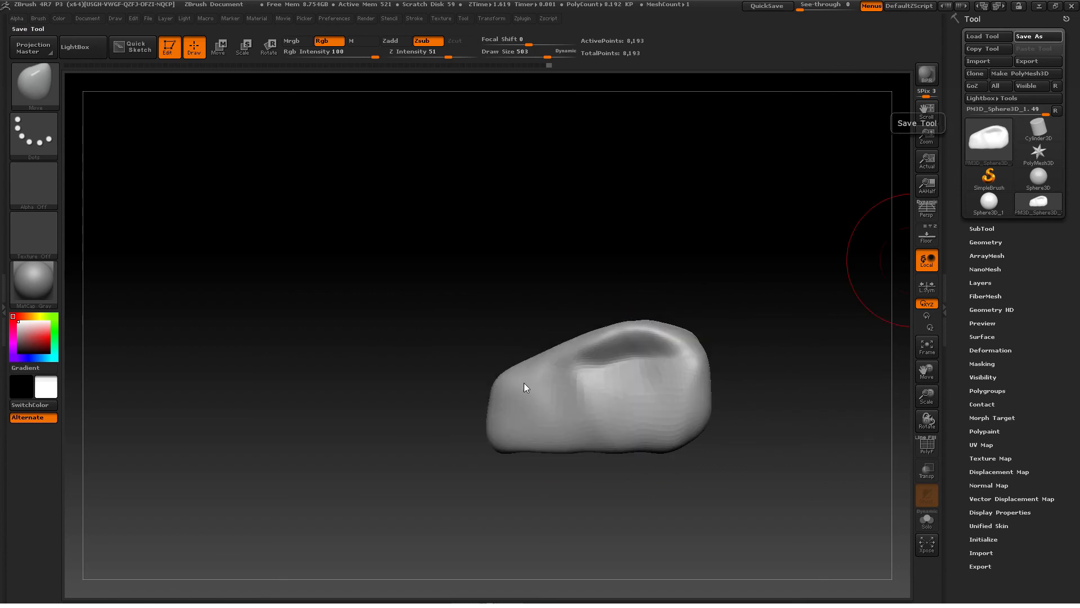